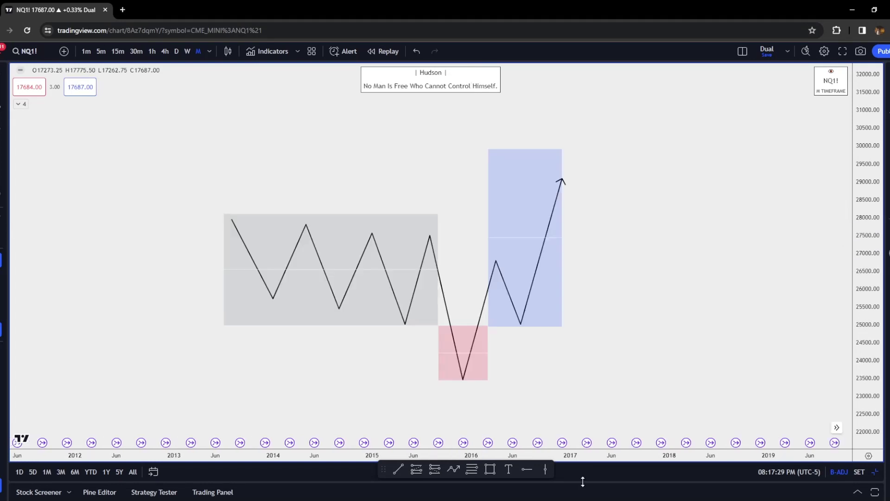
Draw a line along the grey box's lows and apply the Sellside Liquidity template
left_click_drag(630, 393, 643, 380)
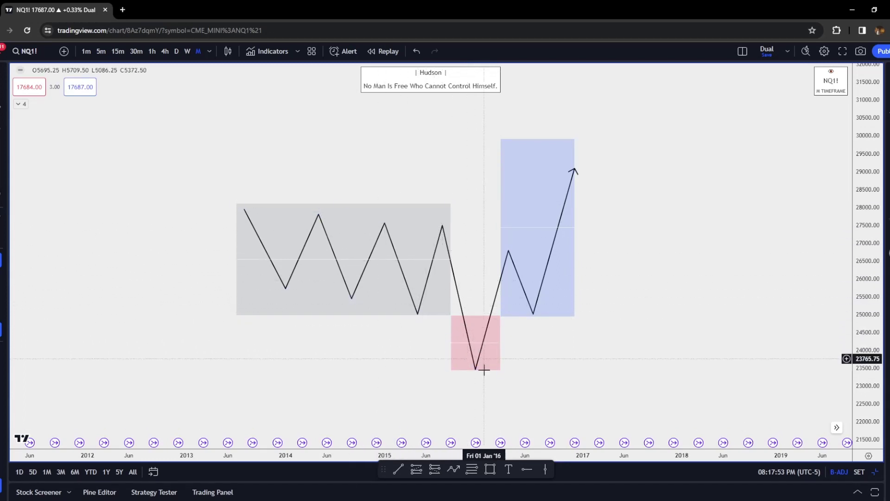
left_click(396, 474)
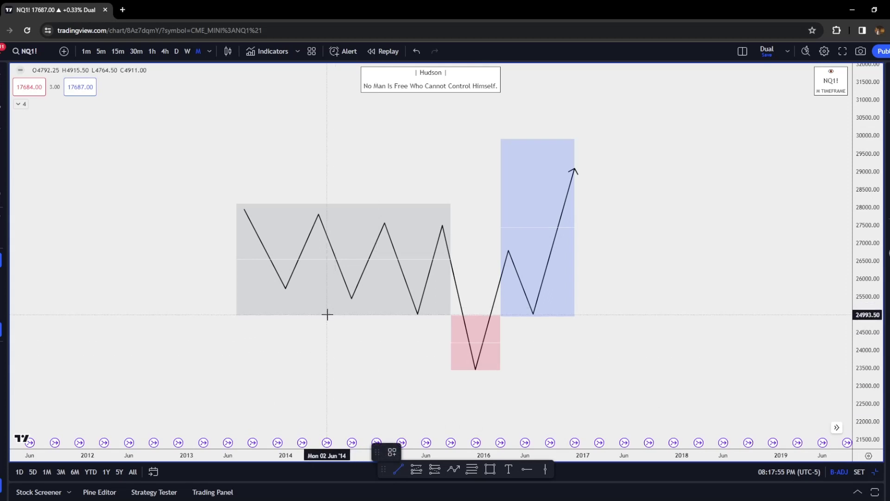
key("Escape")
left_click(456, 342)
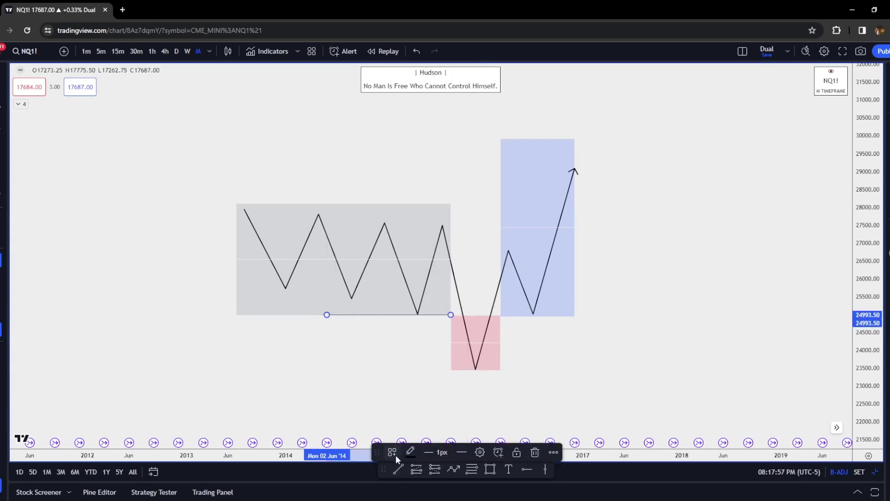
left_click(392, 452)
left_click(398, 458)
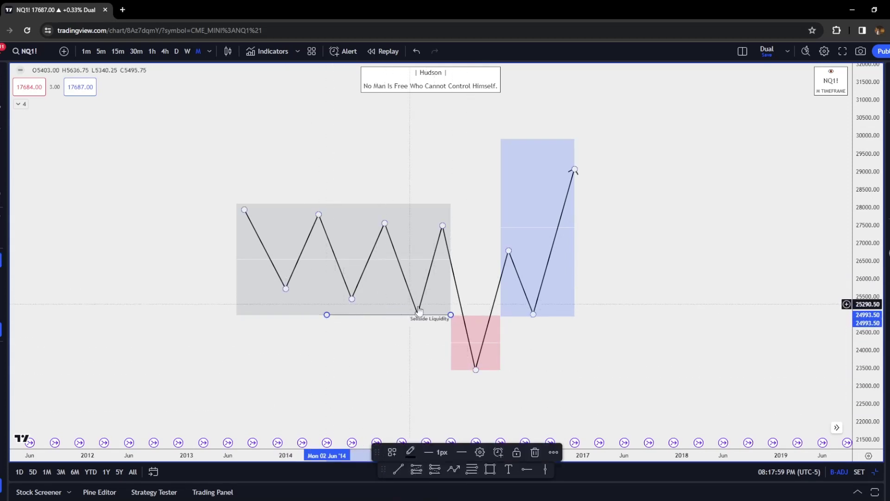
Extend the zigzag's final leg up to about 31000
left_click(413, 320)
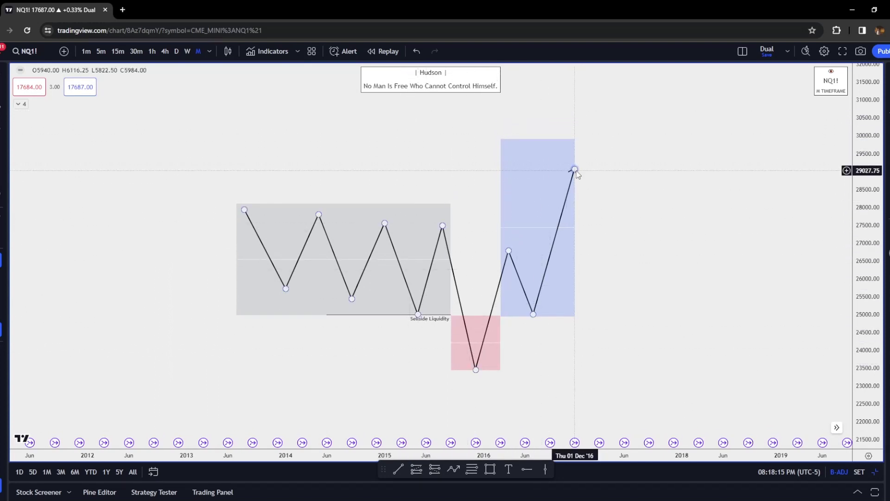
left_click_drag(574, 170, 591, 92)
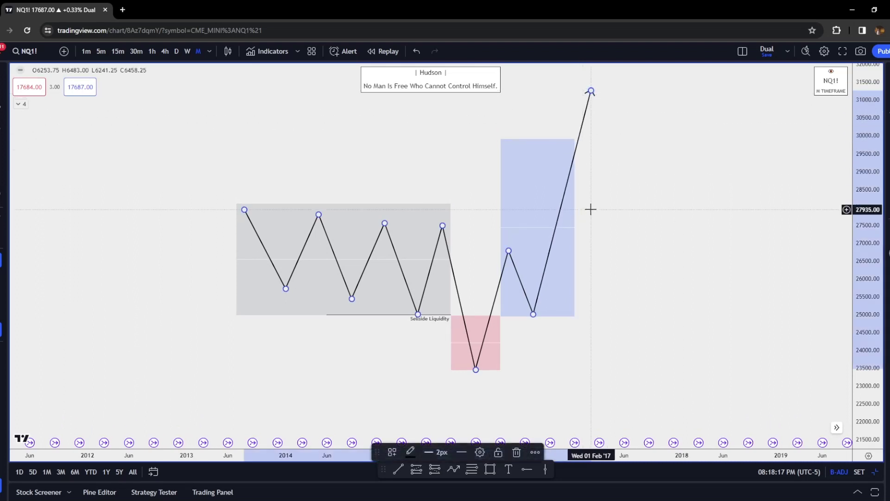
left_click(591, 210)
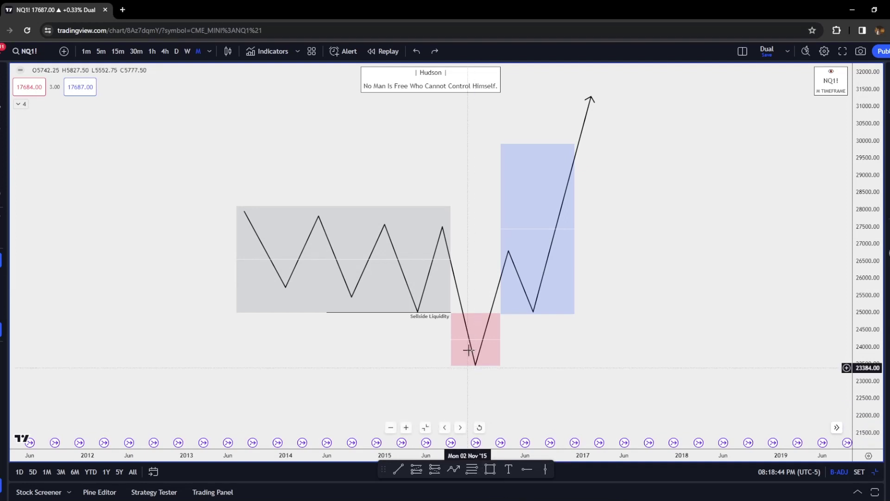
Draw a zone below Sellside Liquidity and apply the Fair Value Gap template
left_click(492, 468)
left_click(344, 340)
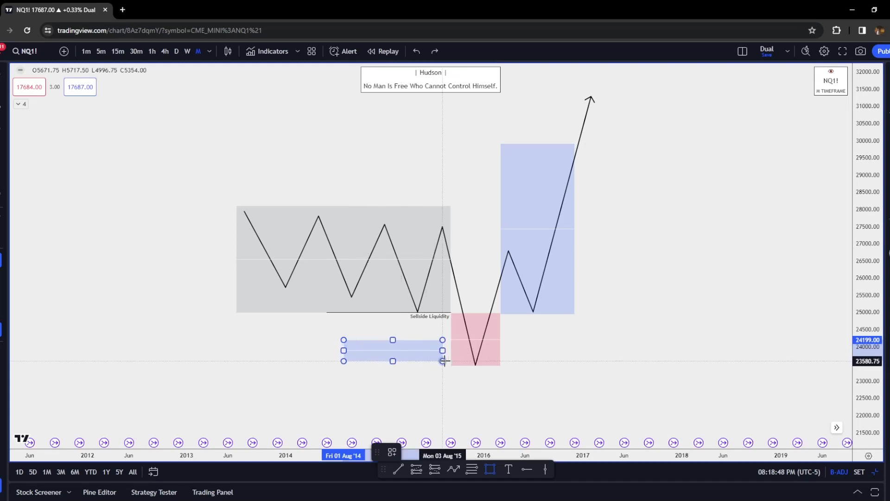
left_click(509, 363)
left_click(392, 452)
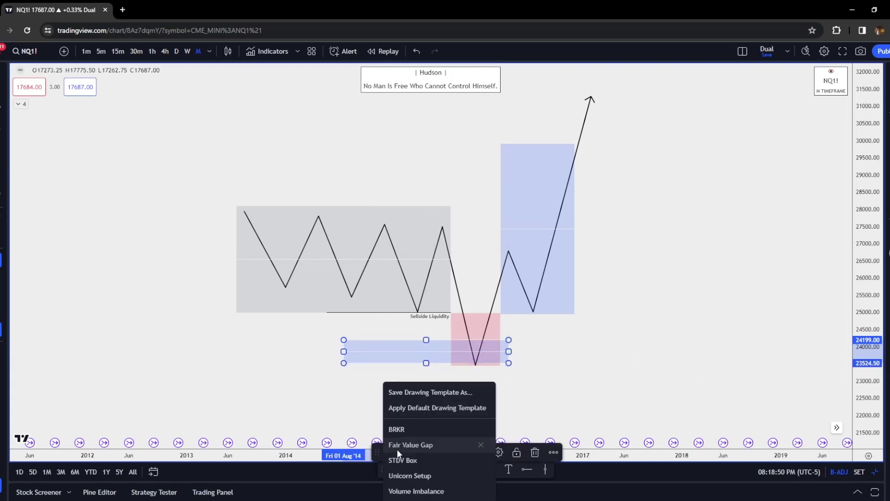
left_click(413, 444)
left_click(513, 389)
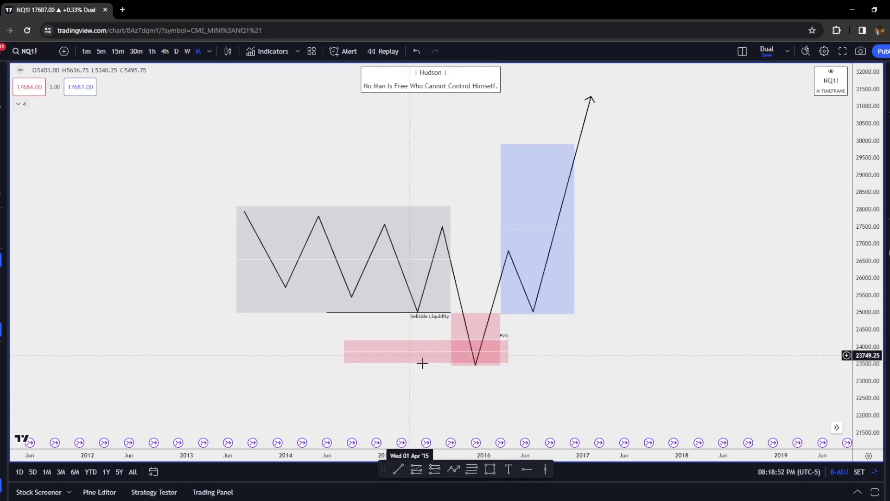
Shorten the FVG zone to end at the pink box's left edge, then shift the 4h chart two bars
left_click(509, 351)
left_click_drag(509, 351, 469, 351)
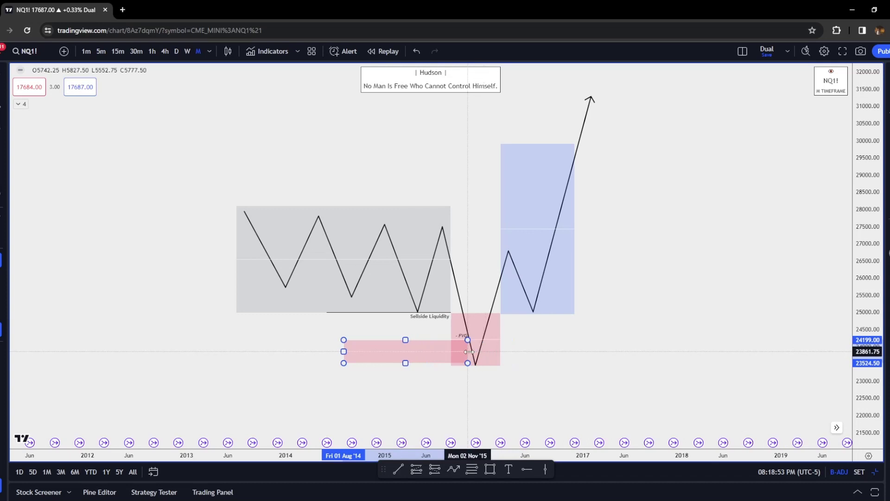
left_click(550, 376)
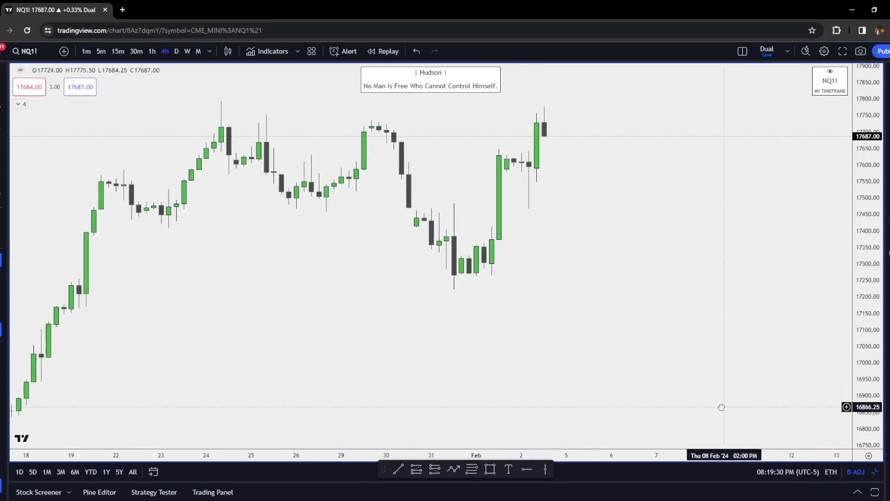
left_click_drag(721, 407, 706, 406)
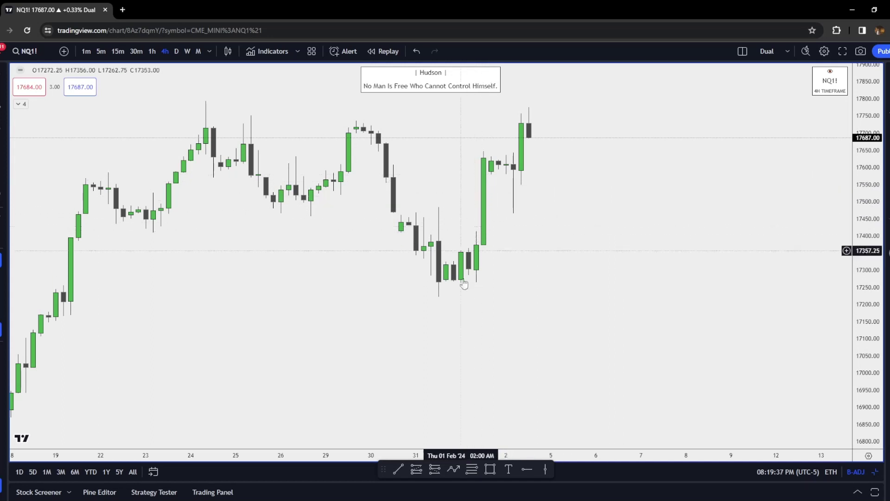
Mark the 17414–17578 gap as a Fair Value Gap box, then switch NQ1! to 1-minute
key("alt+shift+r")
mouse_move(476, 231)
left_mouse_down()
mouse_move(483, 174)
mouse_move(550, 174)
left_mouse_up()
left_click(393, 452)
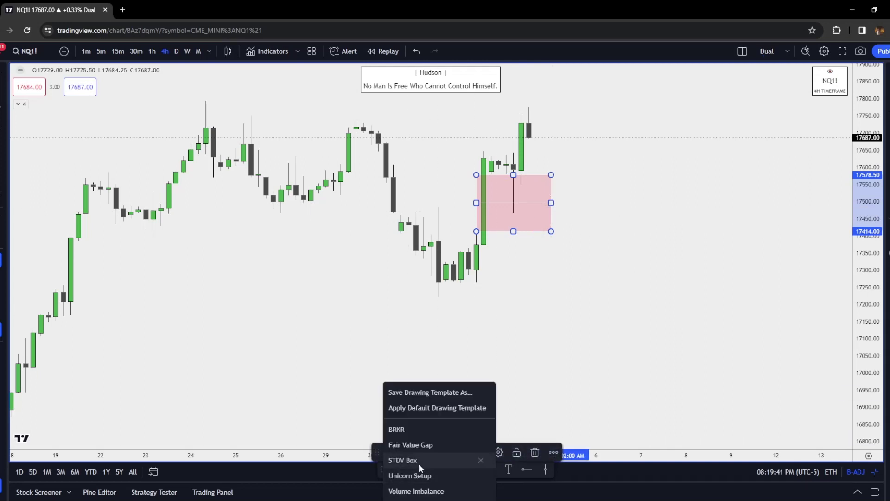
left_click(410, 445)
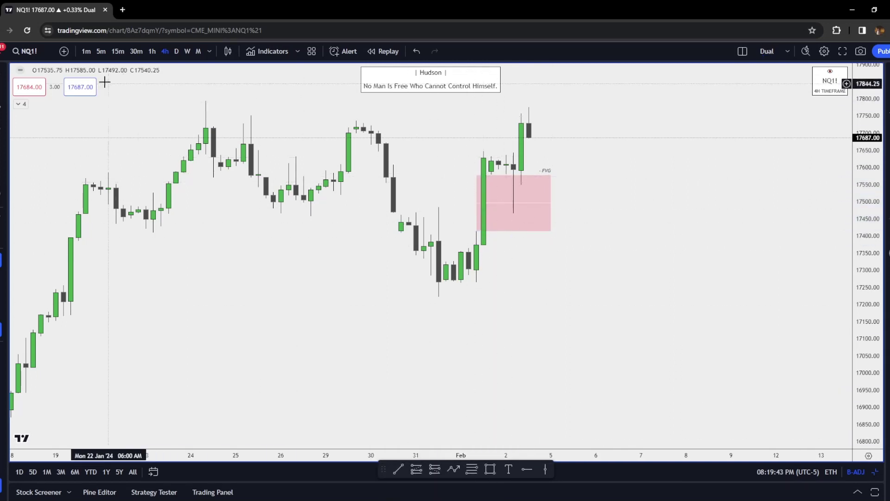
left_click(86, 52)
Delete the pink FVG zone and centre the 1m chart on the 08:30–09:45 drop and rebound
scroll(309, 261, "up", 5)
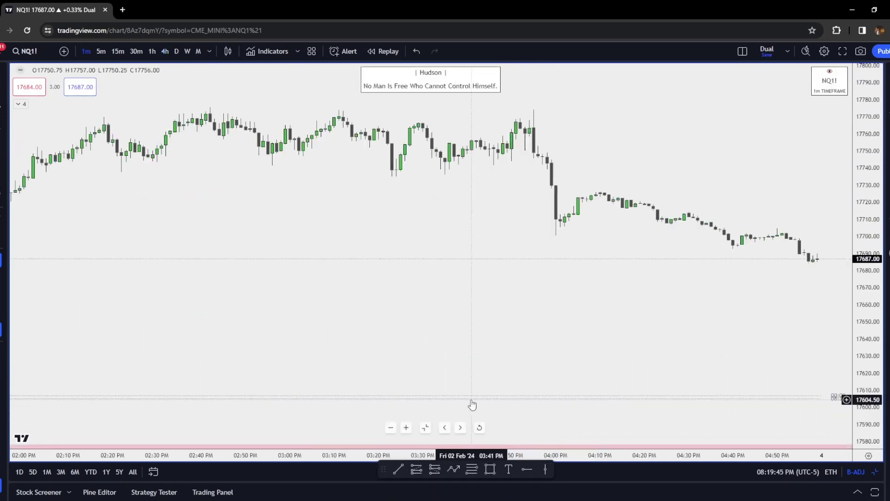
left_click_drag(239, 356, 477, 360)
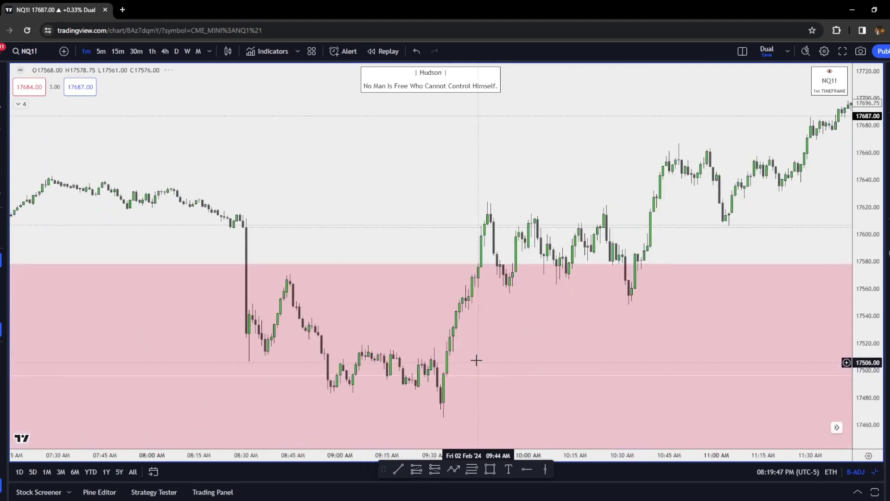
left_click_drag(439, 265, 495, 268)
key("Delete")
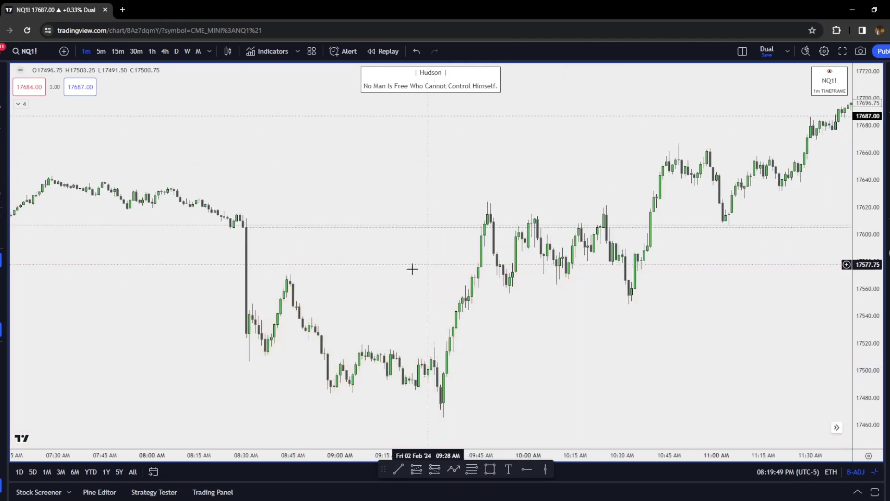
left_click_drag(411, 268, 409, 288)
scroll(685, 371, "up", 3)
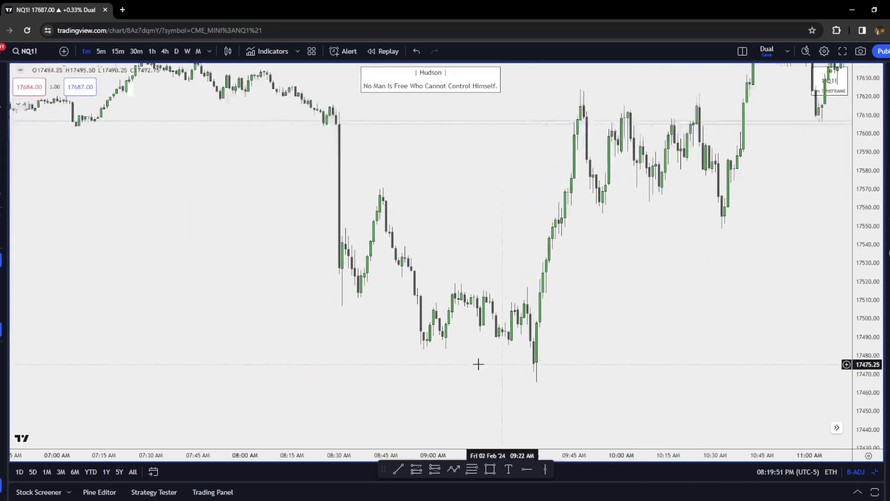
left_click_drag(477, 364, 278, 325)
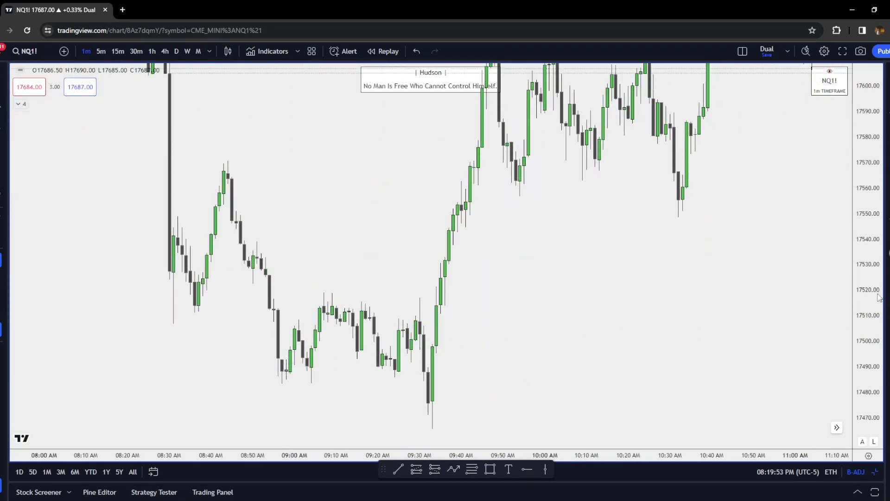
left_click_drag(464, 362, 597, 403)
Draw a grey box over the 08:55–09:30 range with its top at 17519
left_click(490, 468)
left_click_drag(415, 334, 553, 248)
left_click_drag(484, 248, 484, 243)
left_click(428, 451)
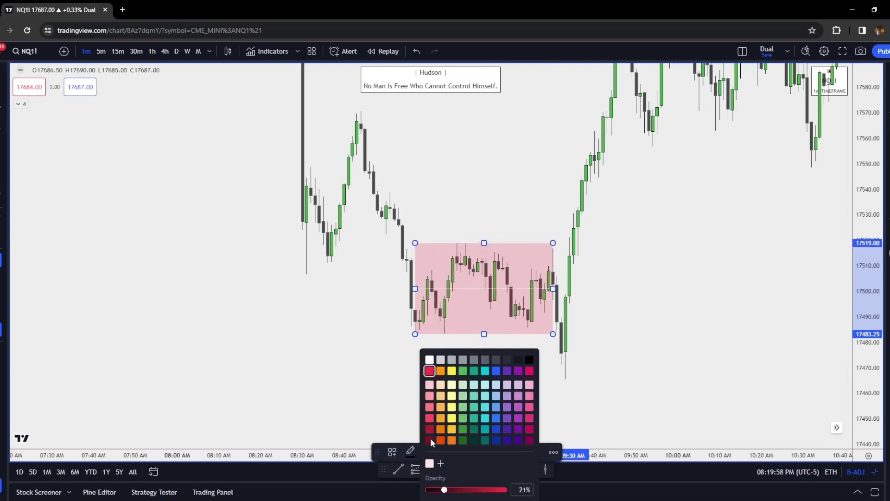
left_click(475, 361)
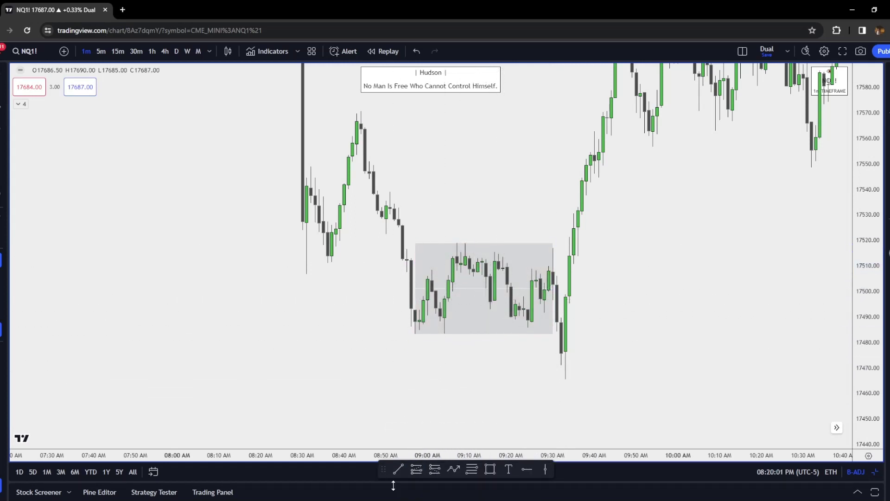
Add a Sellside Liquidity line along the box's 17483.25 low
left_click(415, 334)
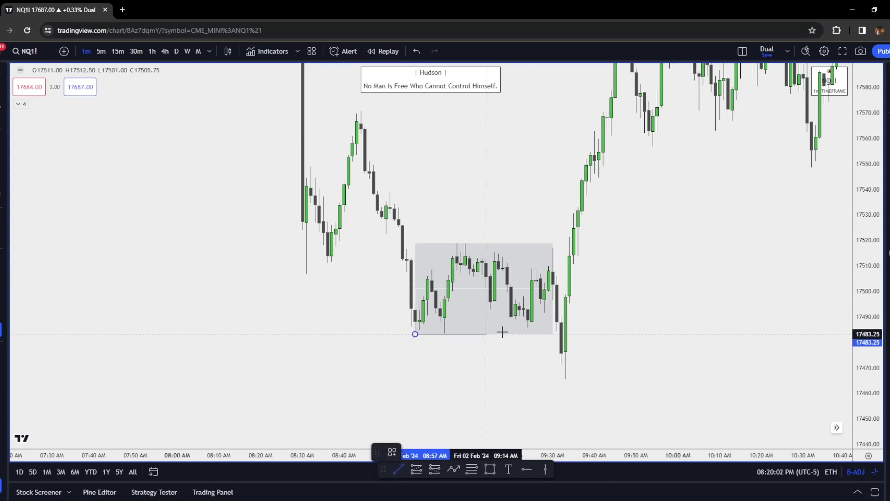
left_click(549, 334)
left_click(389, 453)
left_click(409, 473)
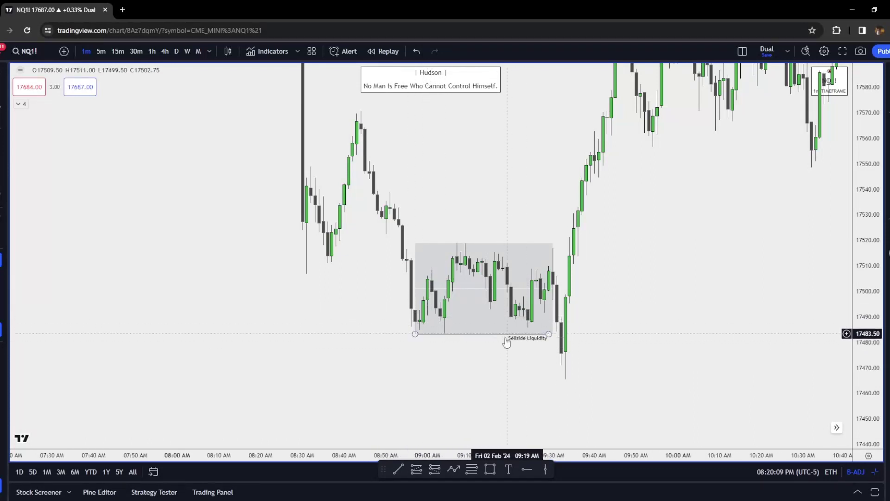
scroll(529, 368, "right", 2)
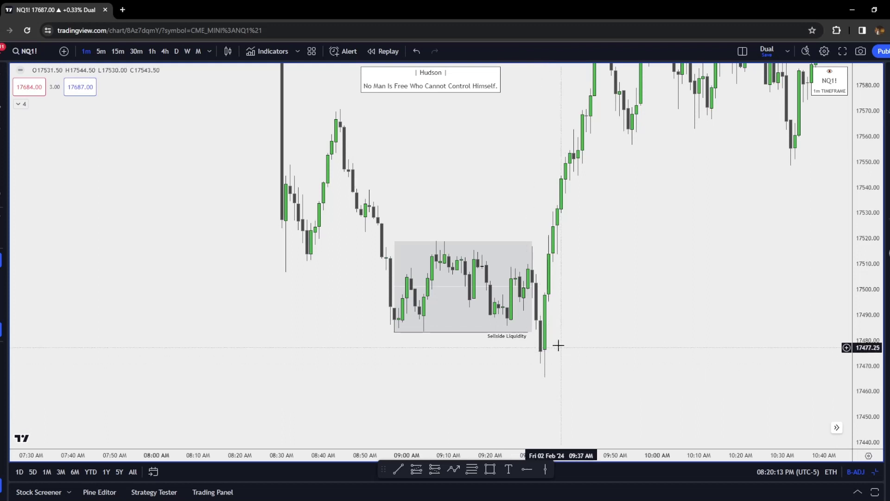
Box the wick below Sellside Liquidity with a small pink rectangle
left_click(491, 469)
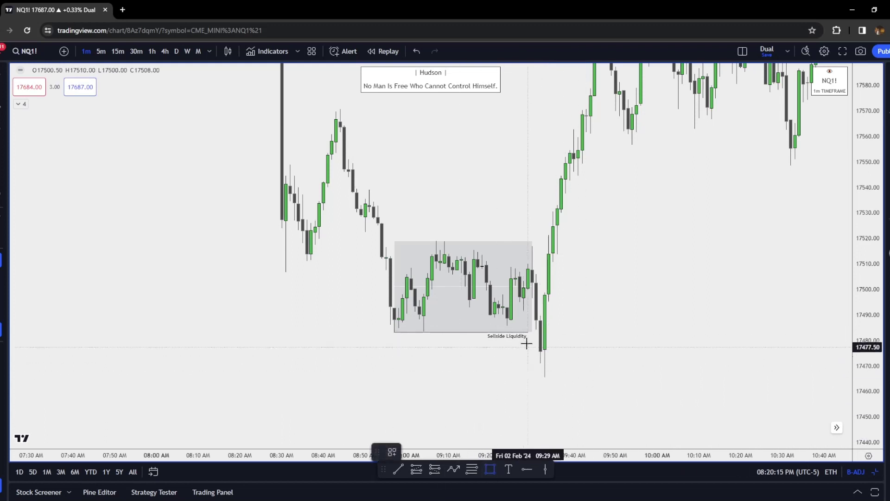
left_click_drag(528, 332, 557, 377)
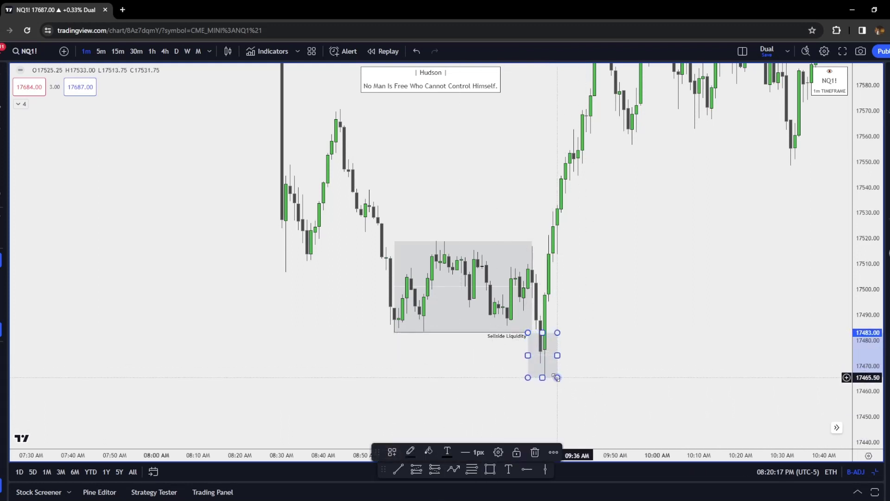
left_click(387, 452)
left_click(526, 413)
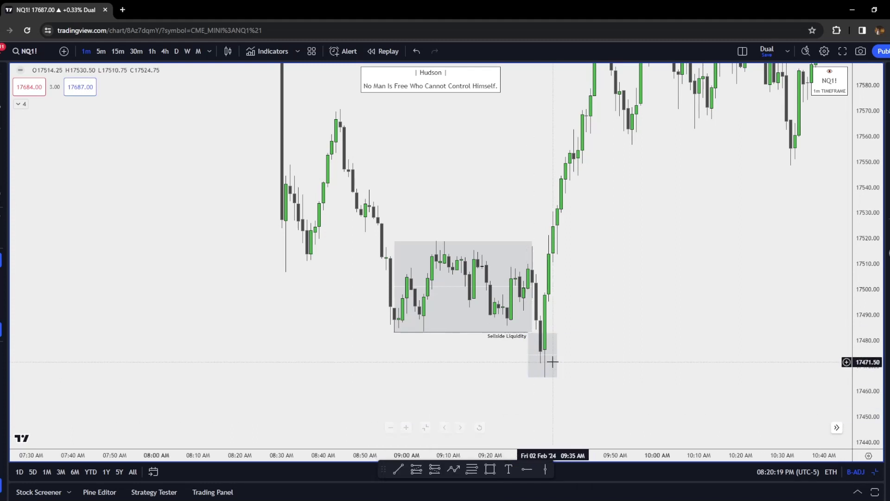
left_click(550, 364)
left_click(423, 450)
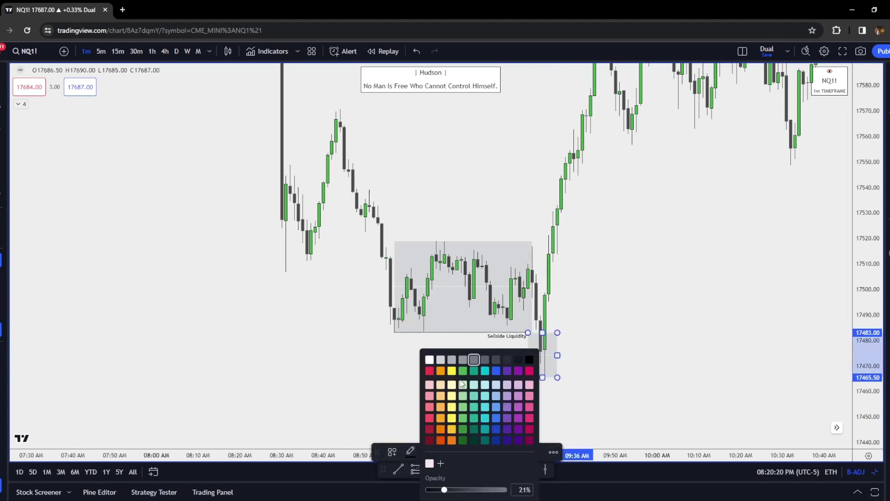
left_click(431, 370)
scroll(687, 336, "right", 3)
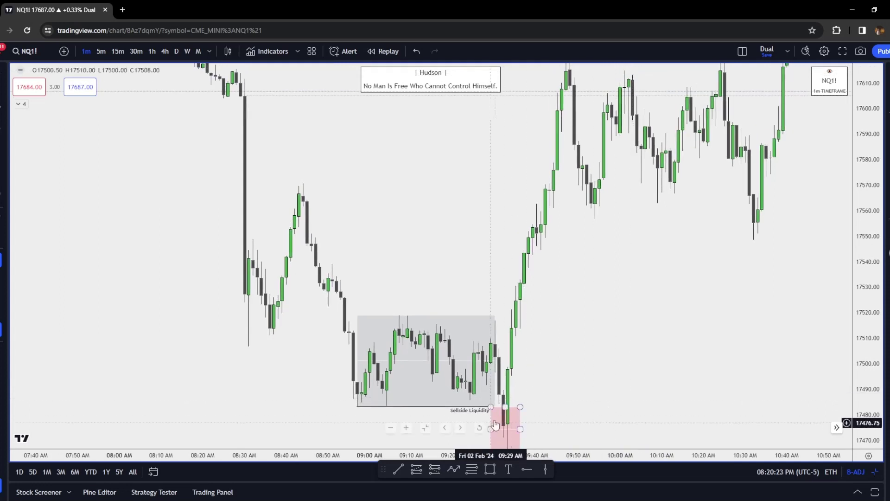
left_click(530, 390)
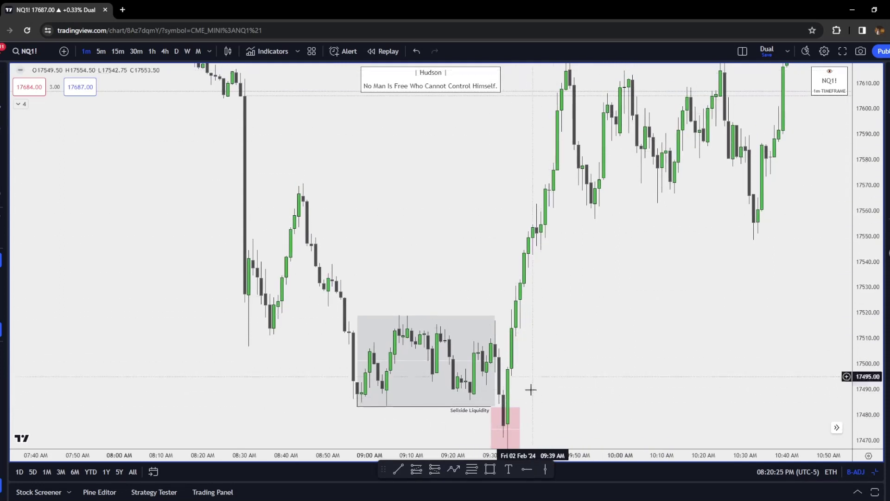
Draw a tall light-blue box over the following rally and recentre the chart
left_click(516, 407)
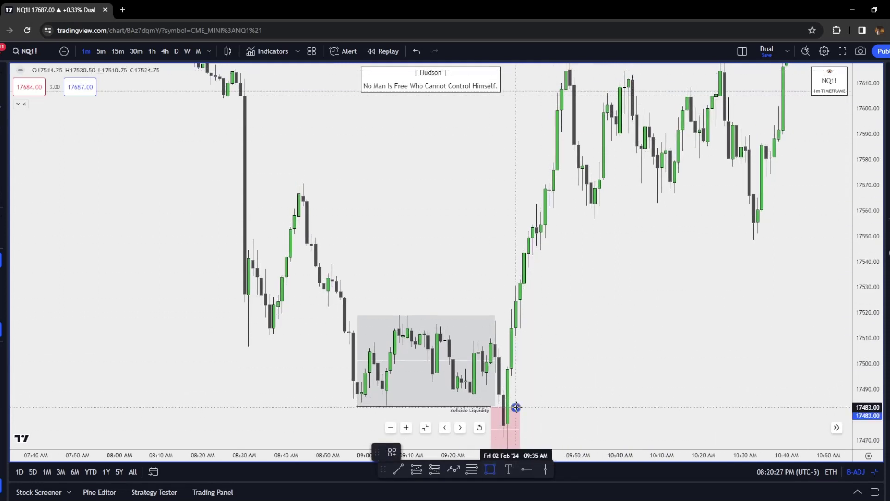
left_click(591, 64)
left_click(428, 451)
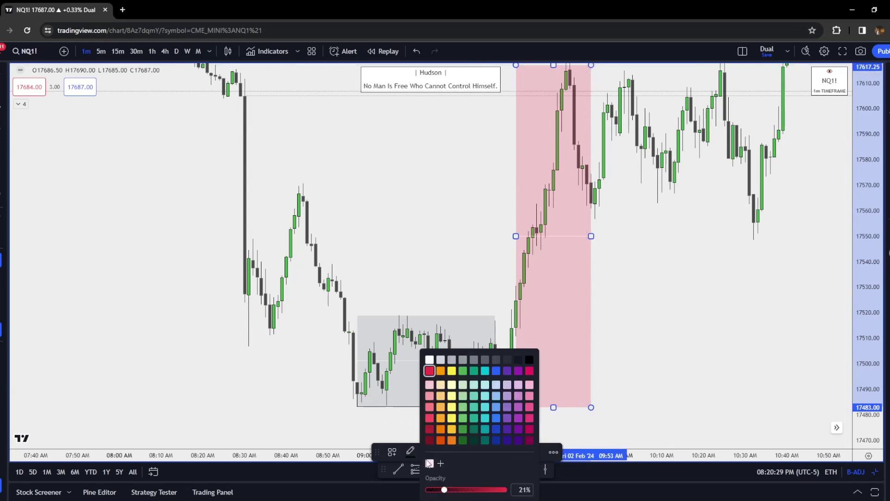
left_click(496, 370)
left_click_drag(687, 390, 729, 274)
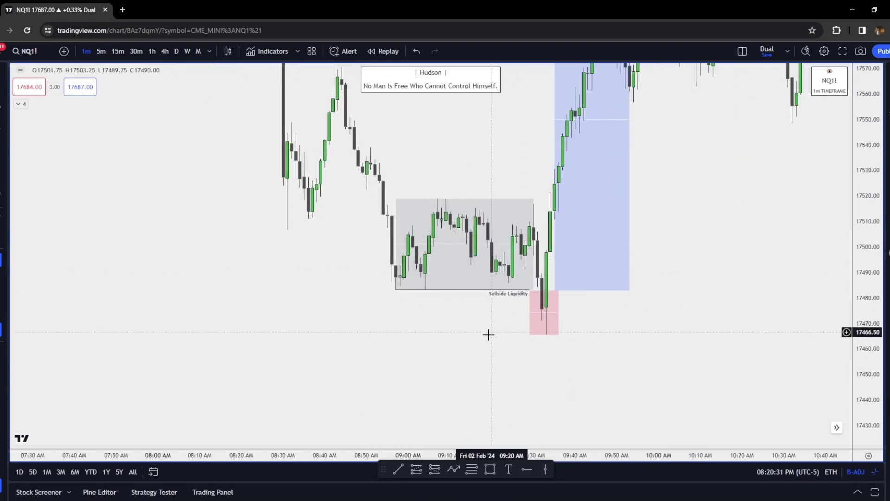
left_click_drag(417, 271, 343, 317)
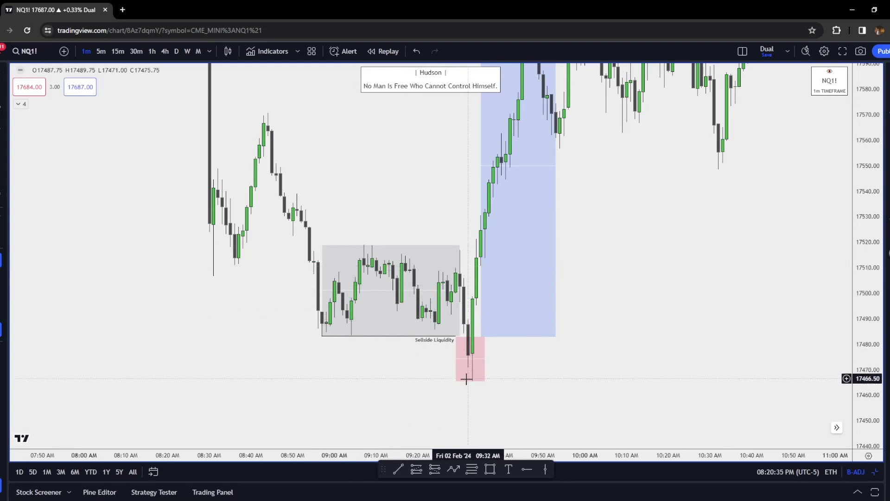
left_click_drag(469, 363, 469, 385)
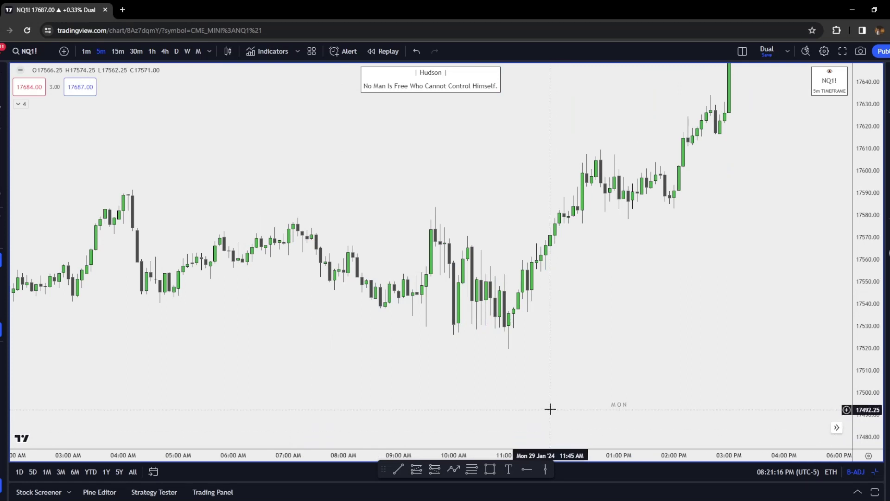
Pan the 5-minute NQ1! chart to bring Monday 29 January into view
left_click_drag(442, 375, 425, 352)
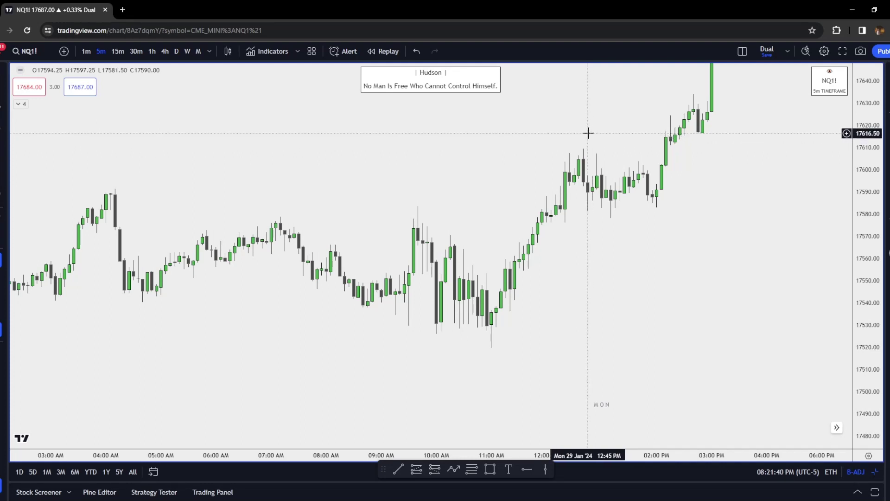
Frame Monday's 02:40–10:50 range (about 17526–17583.50) in a gray box
left_click(487, 470)
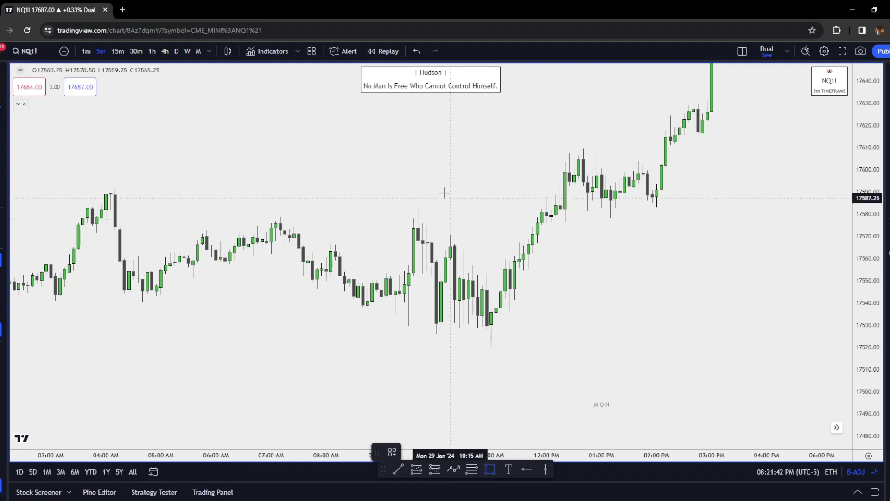
mouse_move(417, 204)
left_mouse_down()
mouse_move(453, 258)
mouse_move(481, 343)
mouse_move(450, 334)
left_mouse_up()
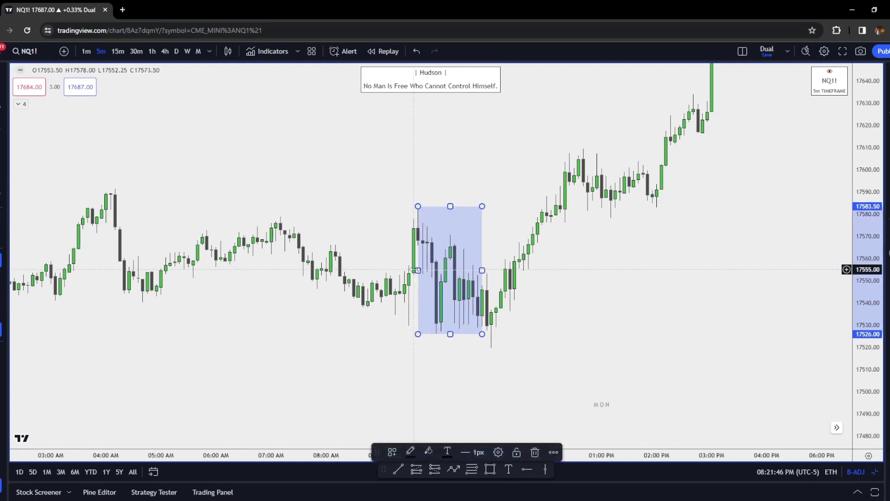
left_click_drag(418, 270, 31, 269)
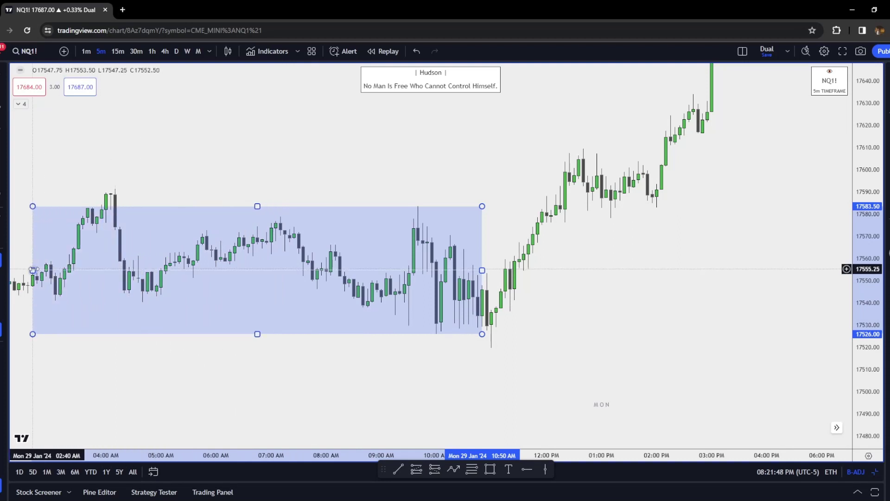
left_click(427, 452)
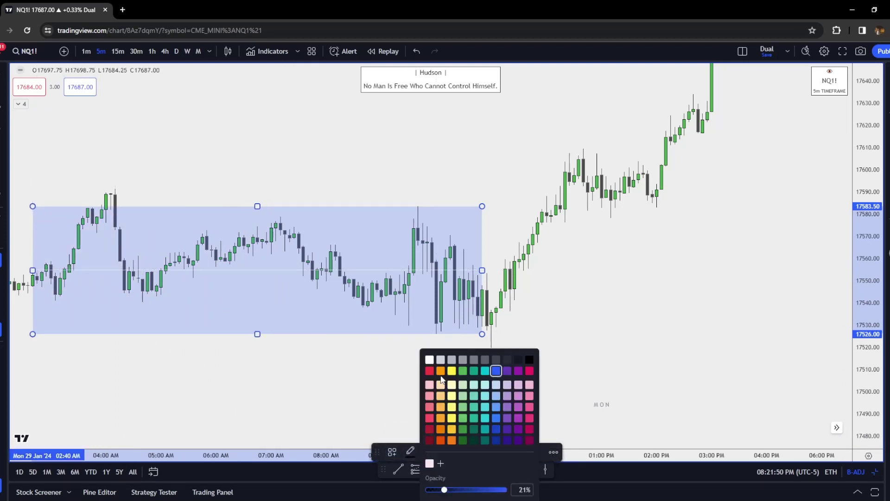
left_click(484, 360)
left_click(531, 377)
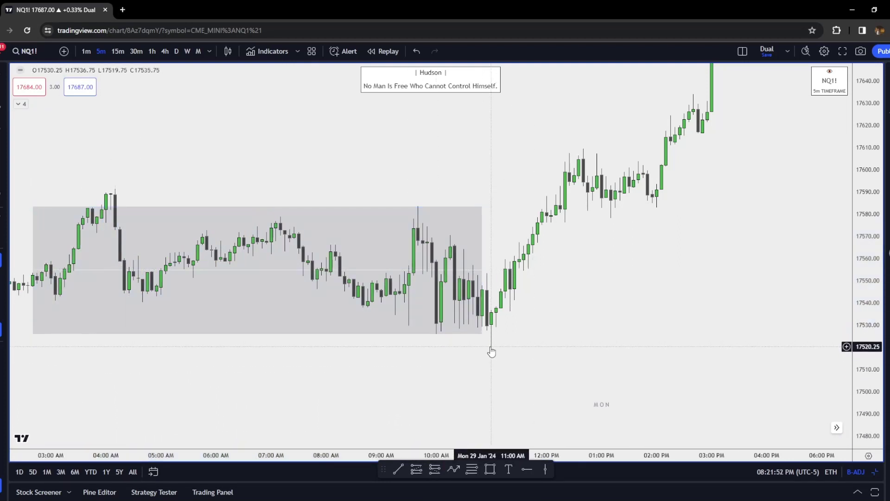
left_click_drag(490, 350, 497, 342)
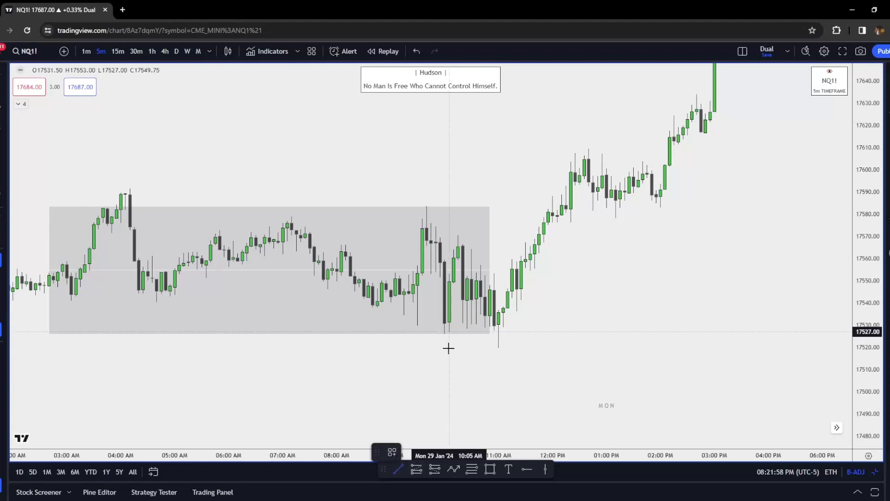
Add a Sellside Liquidity line along the range low
left_click(498, 343)
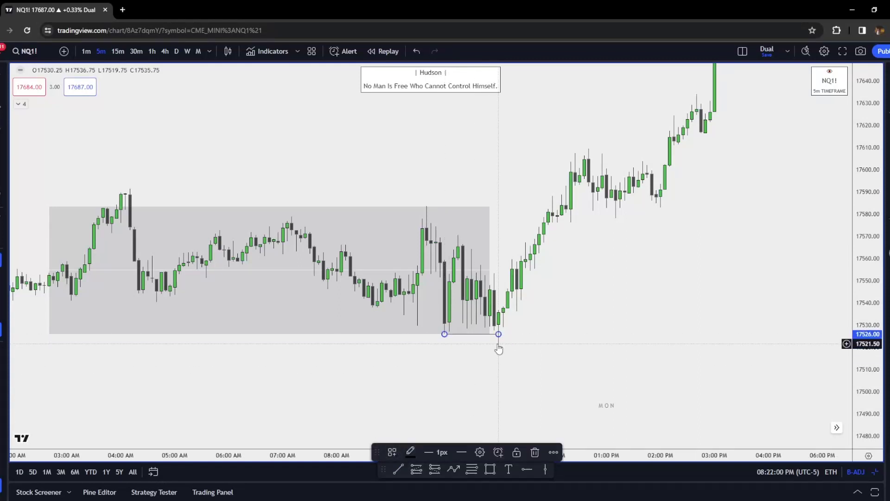
left_click(395, 452)
left_click(403, 472)
scroll(830, 364, "up", 2)
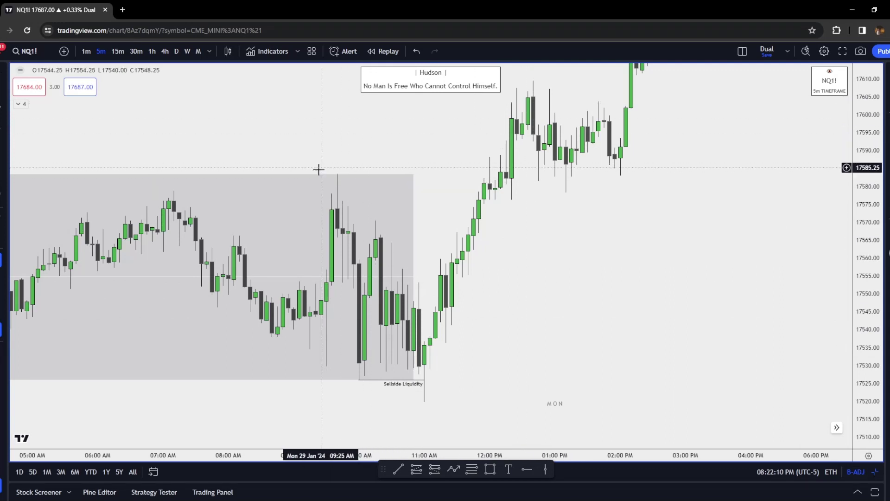
Add a small pink box below the range low and a tall light-blue box over the rally
left_click(491, 468)
mouse_move(435, 380)
left_mouse_down()
mouse_move(409, 364)
mouse_move(402, 397)
left_mouse_up()
left_click(444, 459)
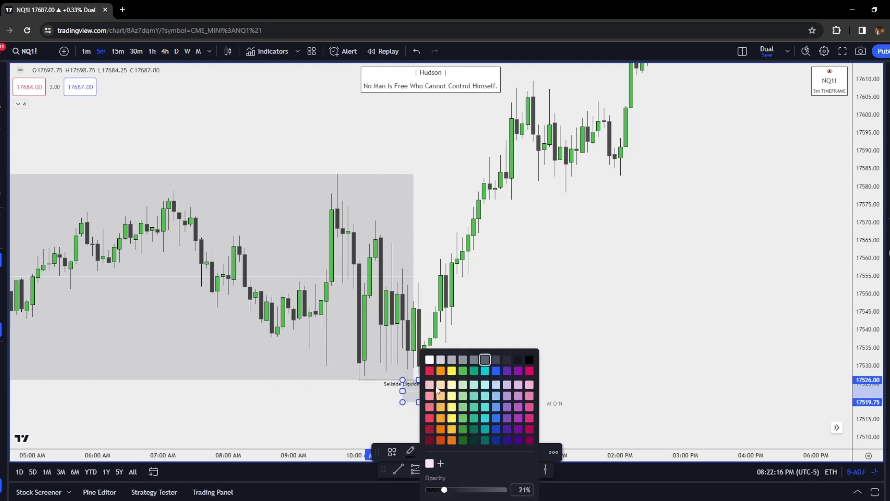
left_click(449, 377)
left_click(449, 378)
left_click(490, 469)
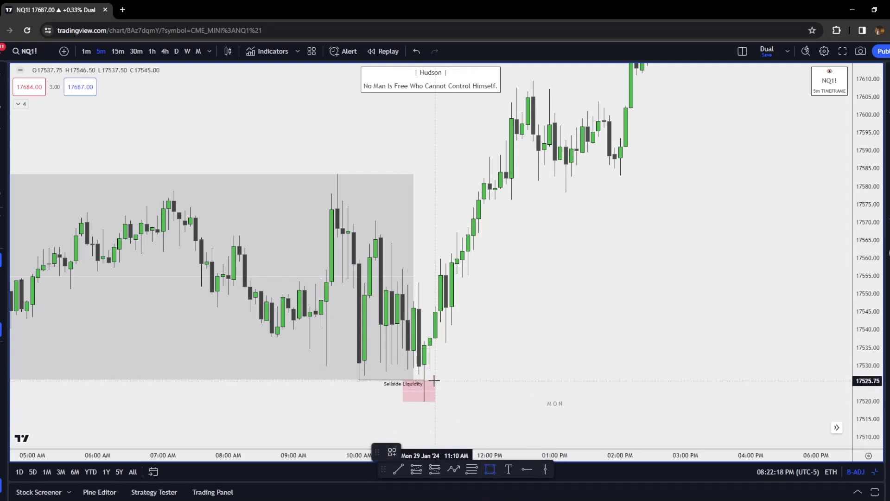
left_click_drag(435, 380, 533, 83)
left_click(533, 81)
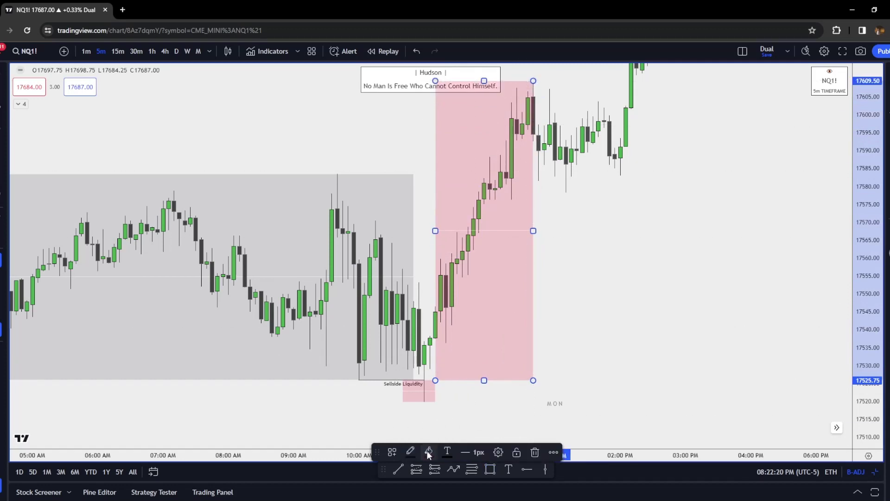
left_click(429, 455)
left_click(491, 369)
left_click(468, 395)
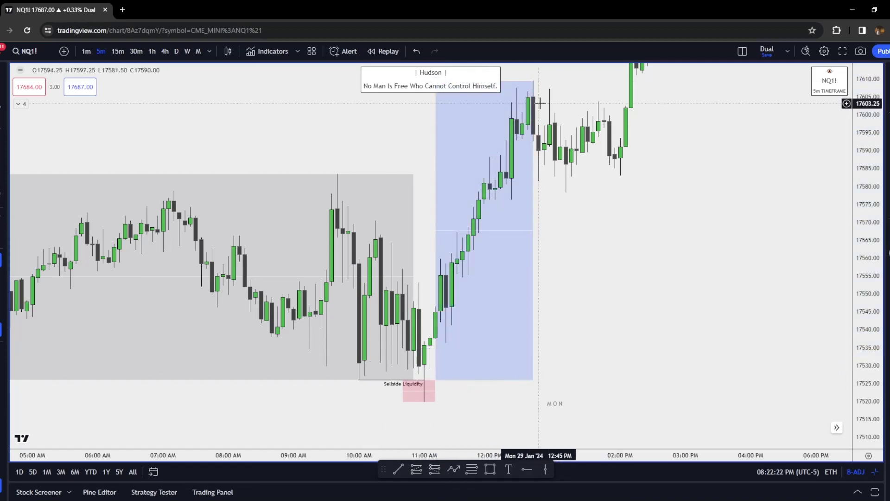
Switch NQ1! to the 1-hour timeframe by typing 60
scroll(617, 306, "down", 3)
type("60")
key("Return")
Draw a pink FVG box spanning about 17498.50–17524 from the 28 Jan candles
scroll(682, 370, "up", 1)
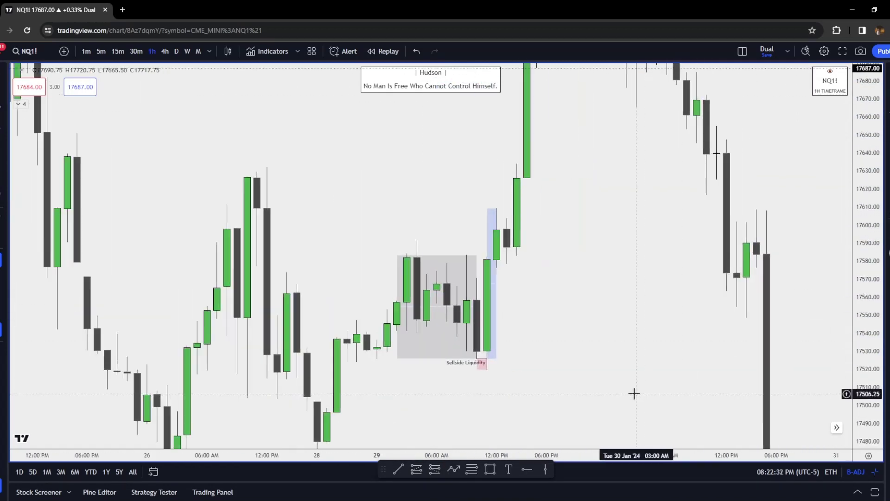
scroll(594, 354, "right", 2)
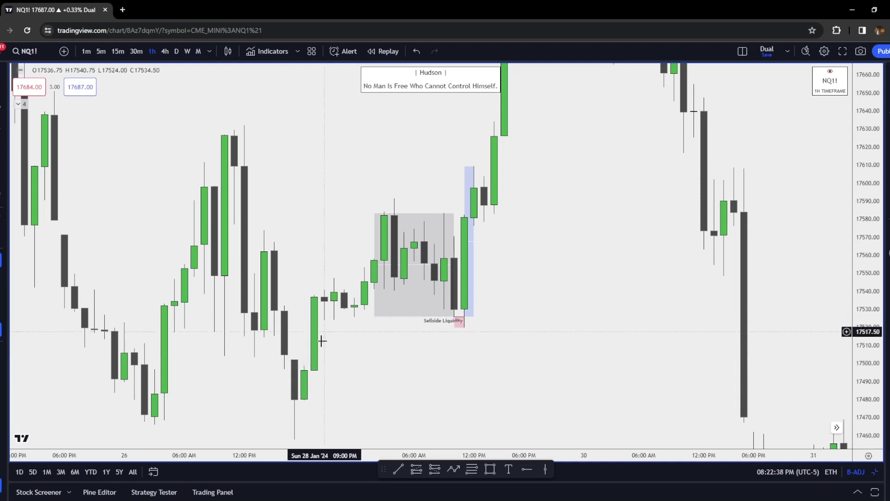
left_click(488, 470)
mouse_move(304, 320)
left_mouse_down()
mouse_move(322, 366)
mouse_move(511, 357)
left_mouse_up()
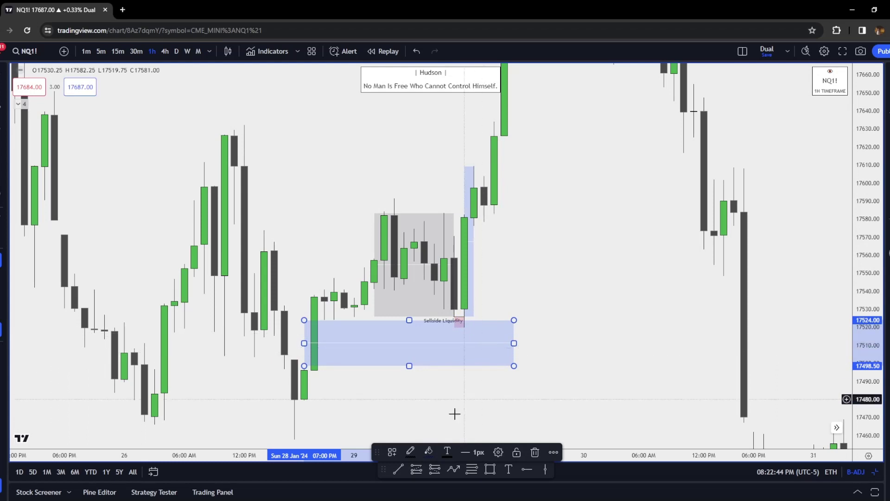
left_click(394, 451)
left_click(430, 431)
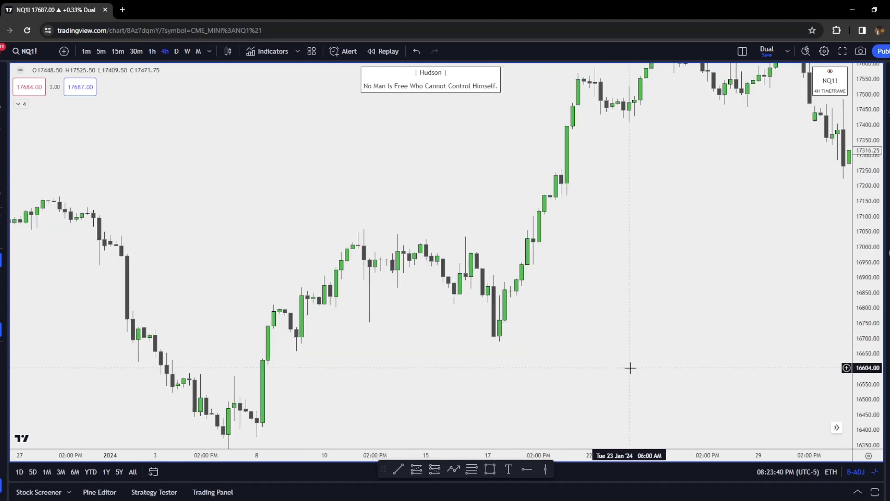
Draw a grey rectangle framing the 8–17 January consolidation on the 4h NQ1! chart
scroll(617, 341, "up", 1)
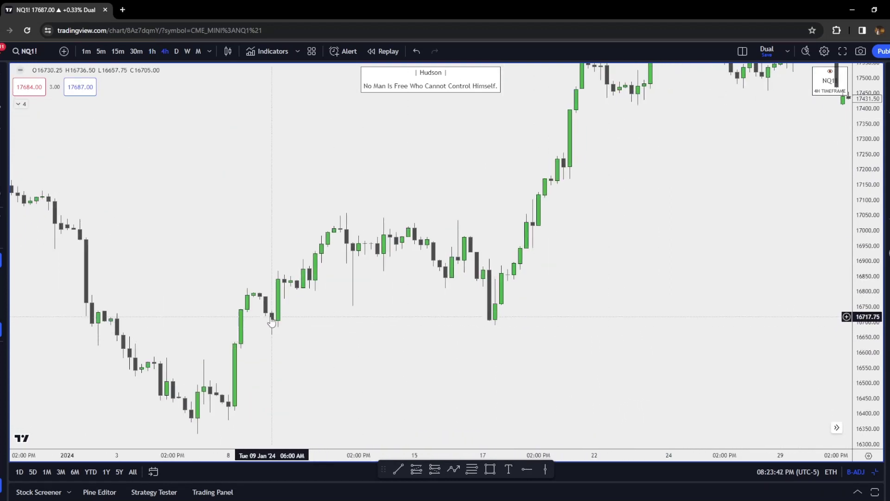
left_click(490, 469)
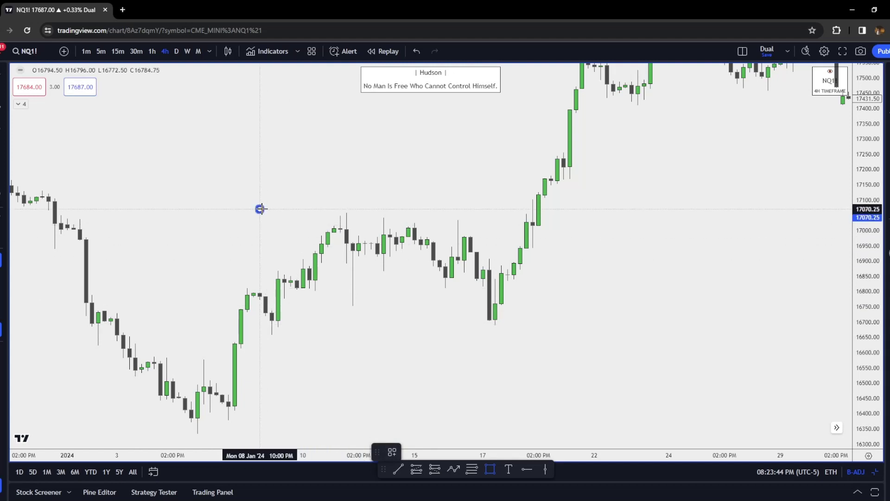
mouse_move(260, 209)
left_mouse_down()
mouse_move(477, 321)
mouse_move(482, 312)
mouse_move(352, 306)
left_mouse_up()
left_click_drag(353, 257, 482, 257)
left_click(392, 450)
left_click(388, 450)
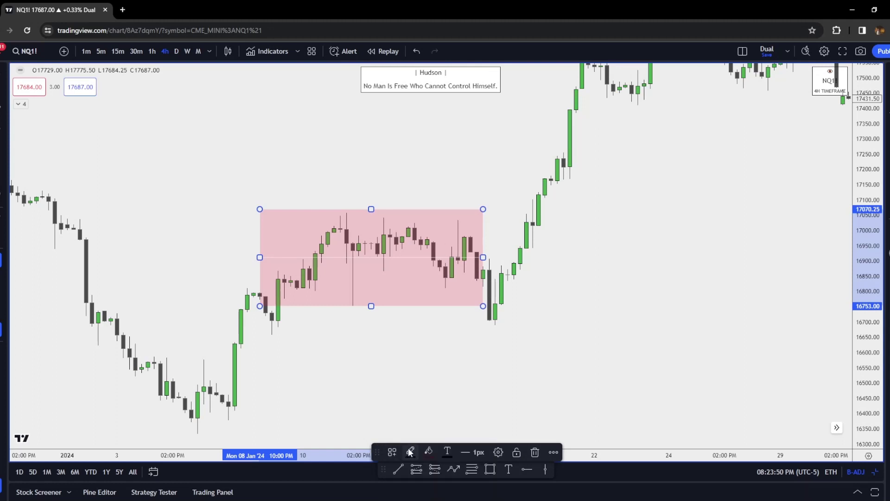
left_click(429, 451)
left_click(472, 360)
left_click(491, 367)
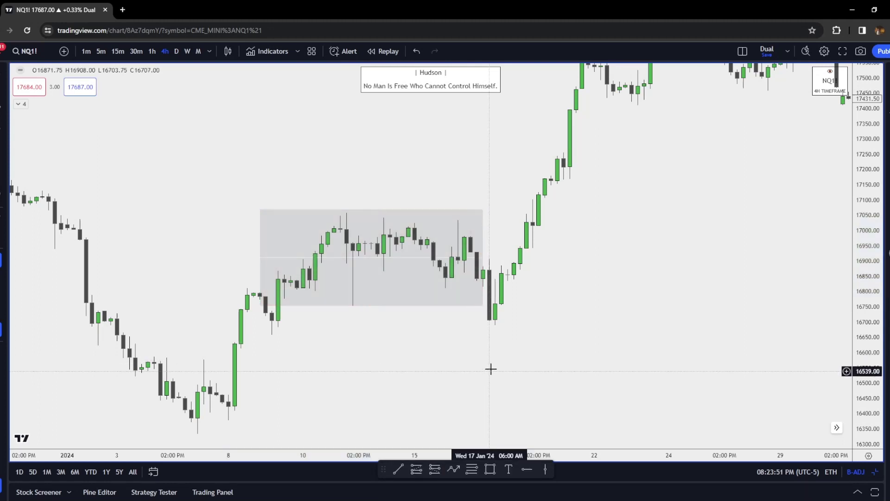
Draw a coloured line along the range low at 16753 with the Sellside Liquidity template
left_click(353, 306)
left_click(484, 311)
left_click(405, 455)
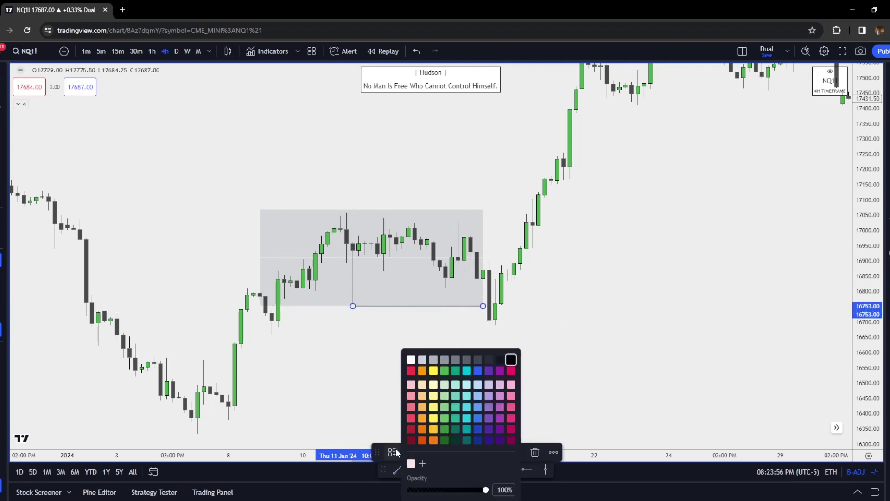
left_click(402, 453)
left_click(420, 465)
left_click(473, 388)
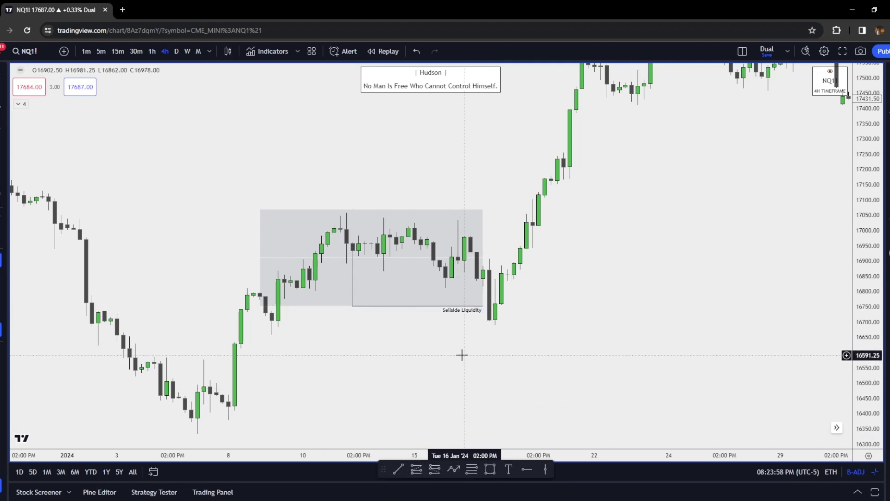
left_click_drag(461, 355, 416, 372)
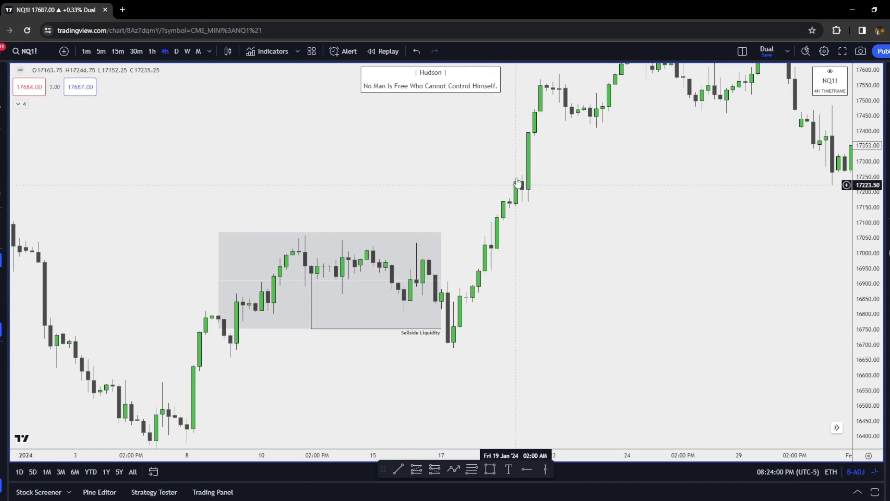
Box the two 17 January dip candles below Sellside Liquidity in translucent pink
left_click(490, 469)
left_click(435, 352)
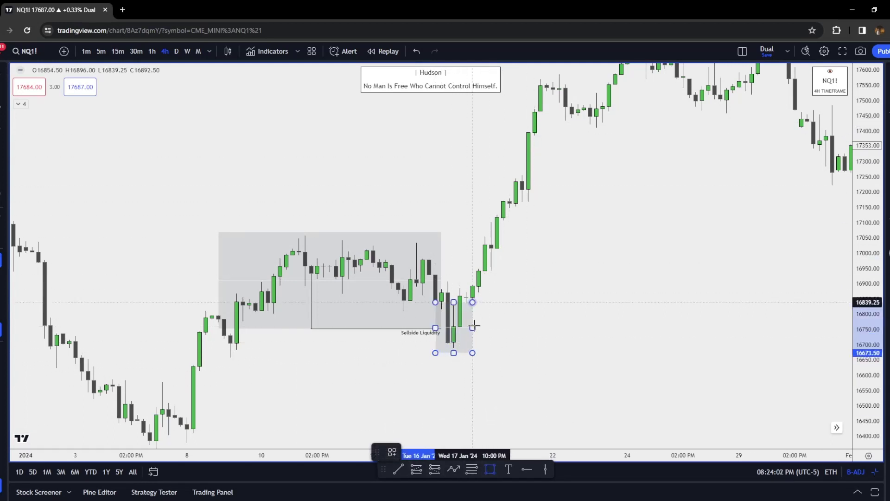
left_click(478, 327)
left_click(431, 450)
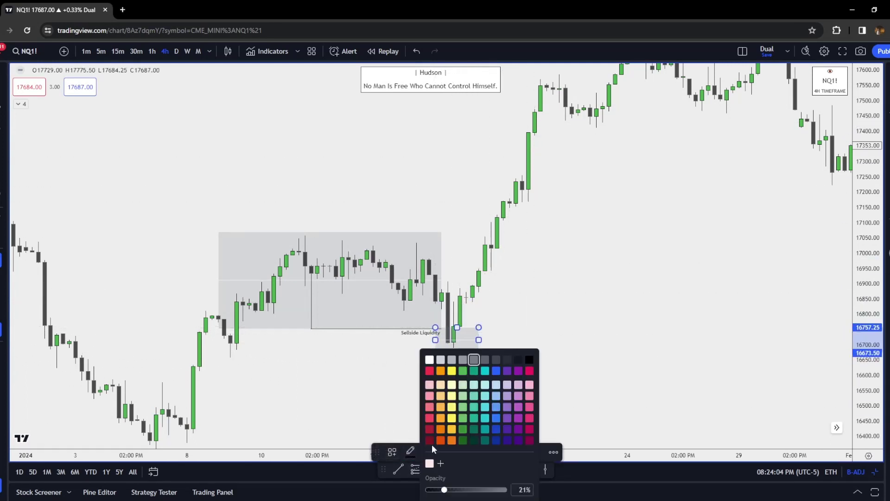
left_click(431, 370)
left_click_drag(477, 340, 441, 353)
left_click(438, 350)
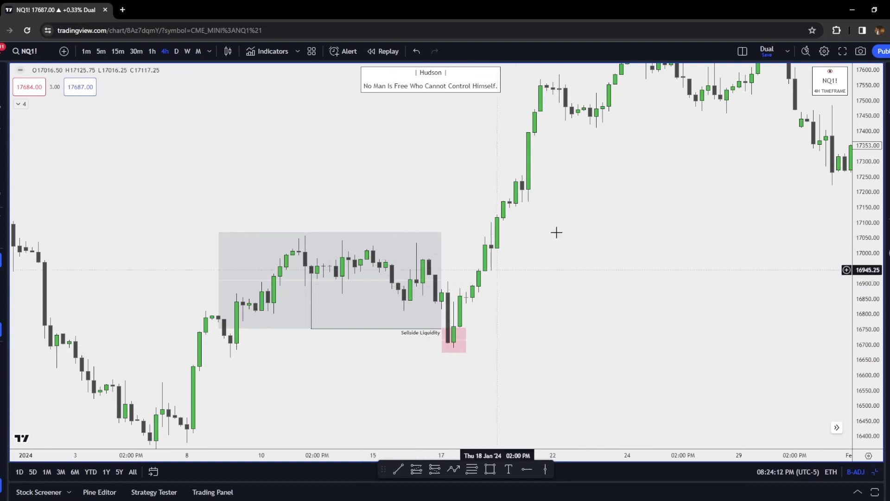
left_click_drag(494, 331, 538, 348)
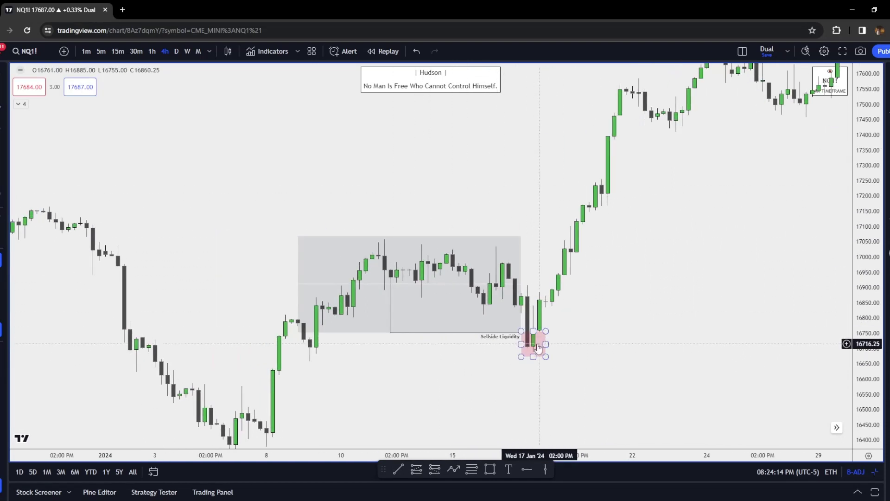
scroll(537, 347, "up", 2)
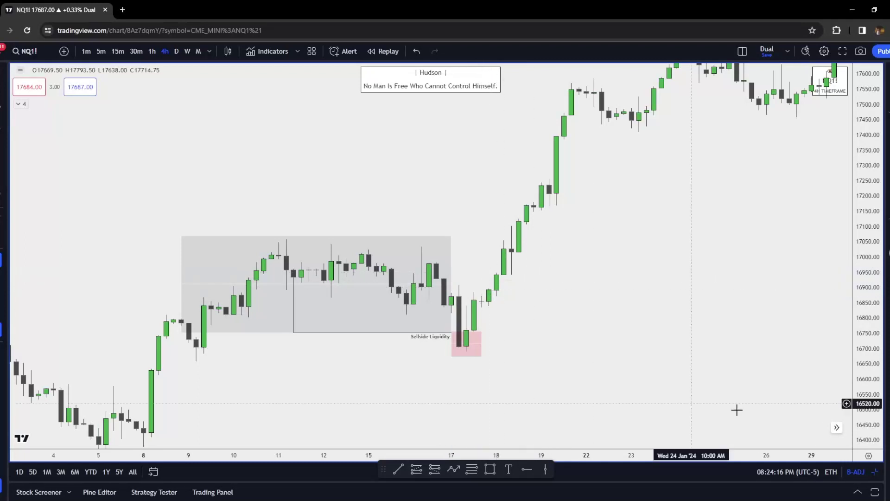
left_click_drag(861, 398, 861, 352)
scroll(519, 325, "up", 1)
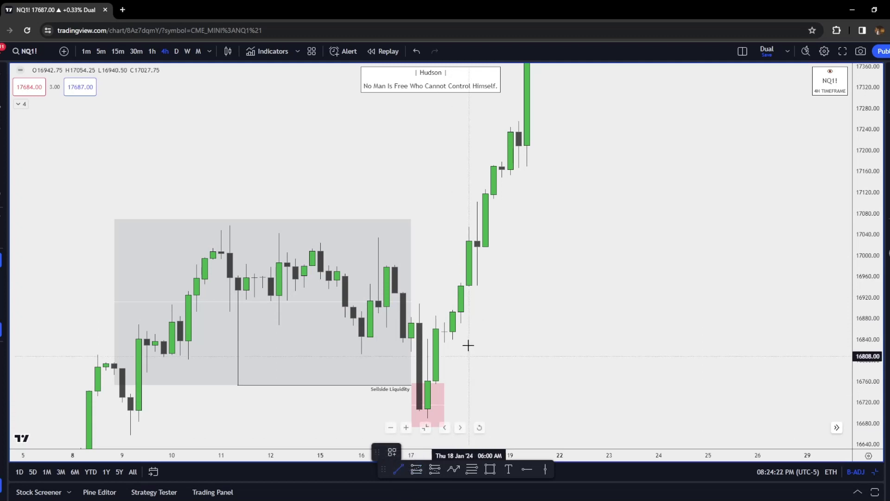
Finish the short line on the rising candles and give it the SMT template
left_click(478, 288)
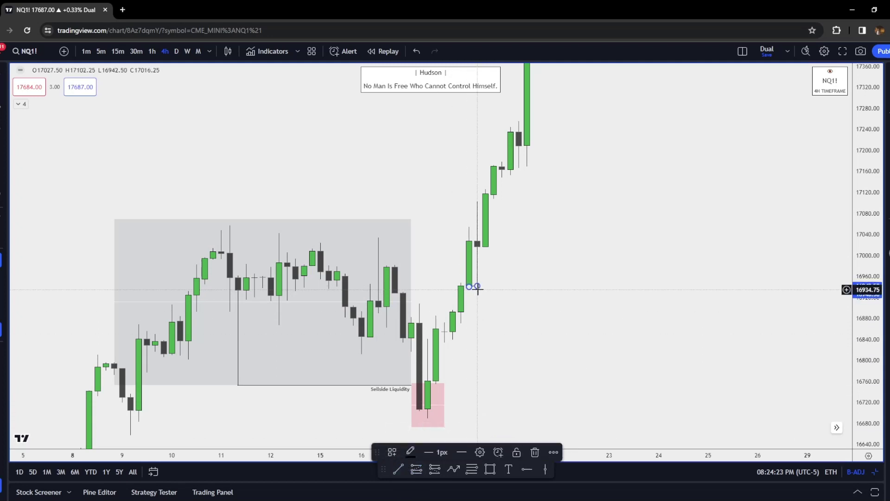
left_click(392, 453)
left_click(398, 488)
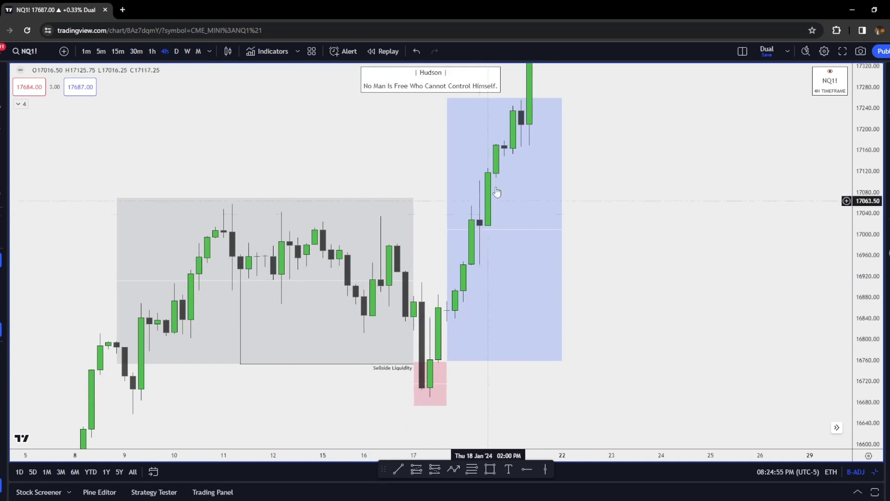
left_click_drag(694, 282, 709, 256)
left_click(441, 338)
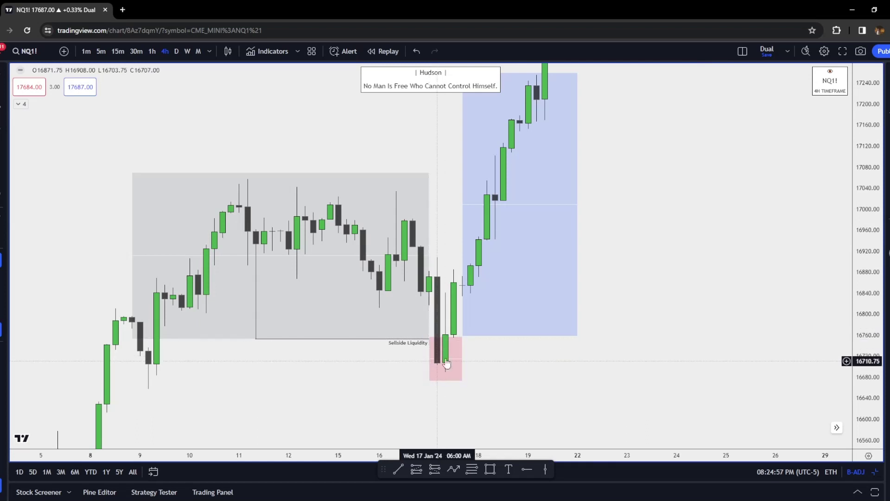
left_click(419, 297)
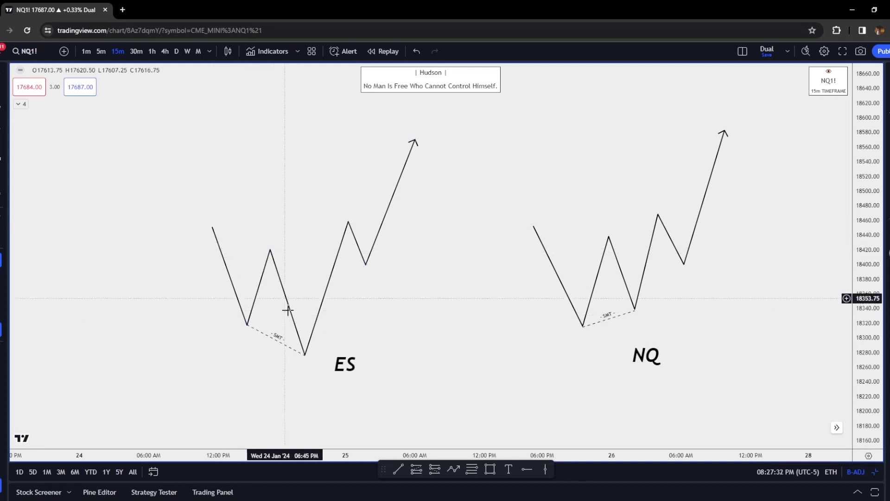
Draw a level line at the ES sketch's first low using the H/L Taken template
left_click(398, 469)
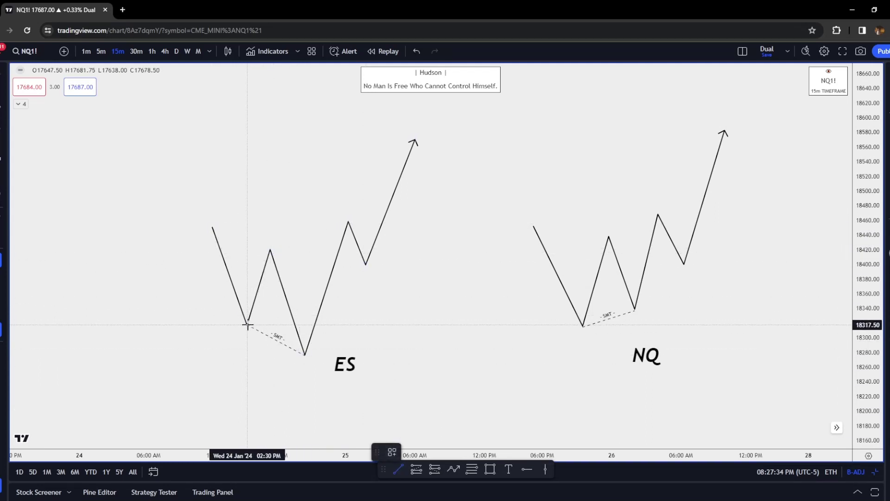
left_click(288, 325)
left_click(391, 452)
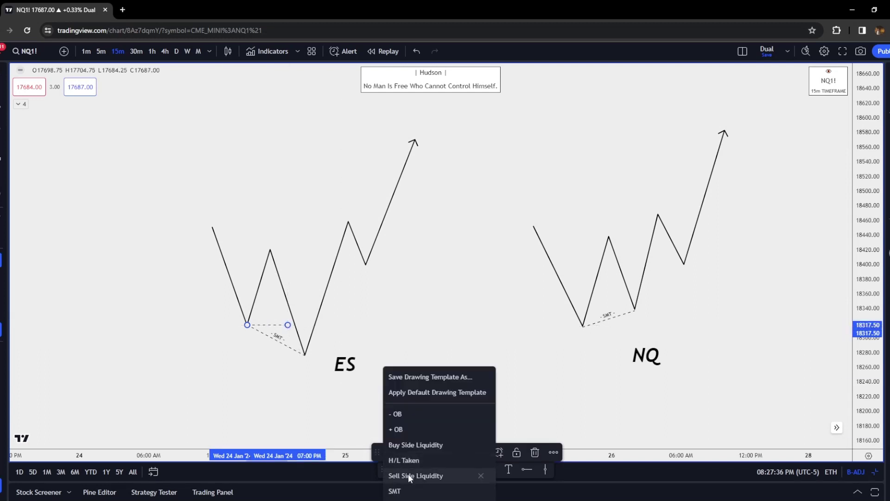
left_click(413, 465)
left_click(253, 368)
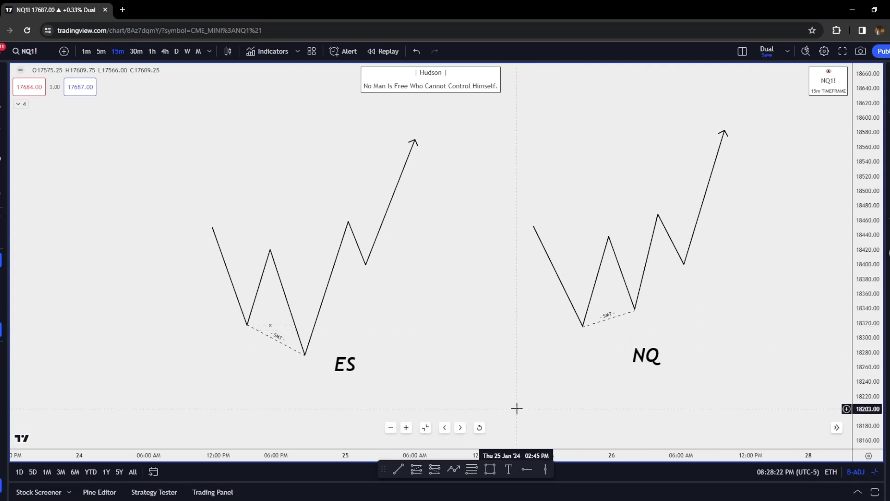
Box the NQ sketch's low with the Fair Value Gap template
left_click(491, 469)
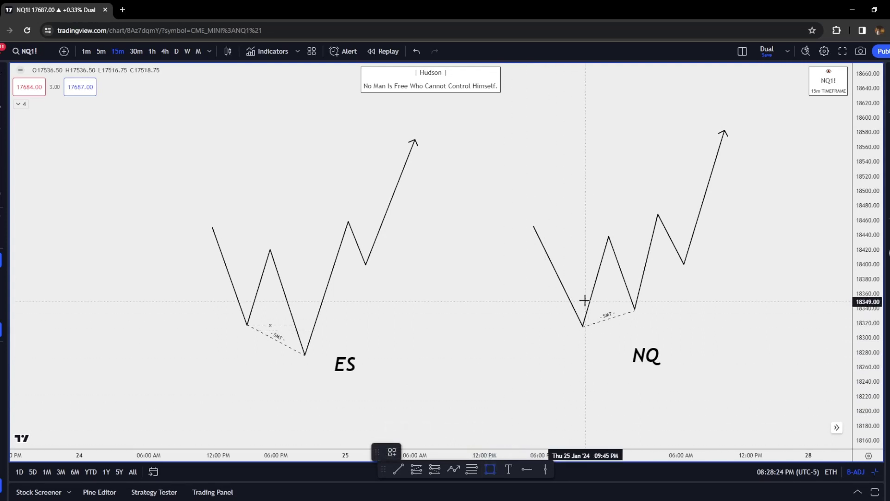
left_click(586, 298)
left_click(664, 314)
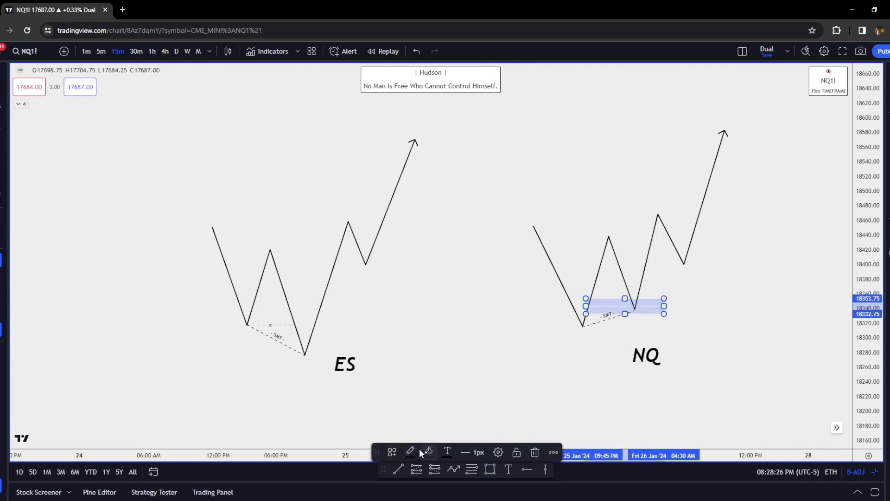
left_click(394, 449)
left_click(395, 445)
left_click_drag(512, 374, 491, 374)
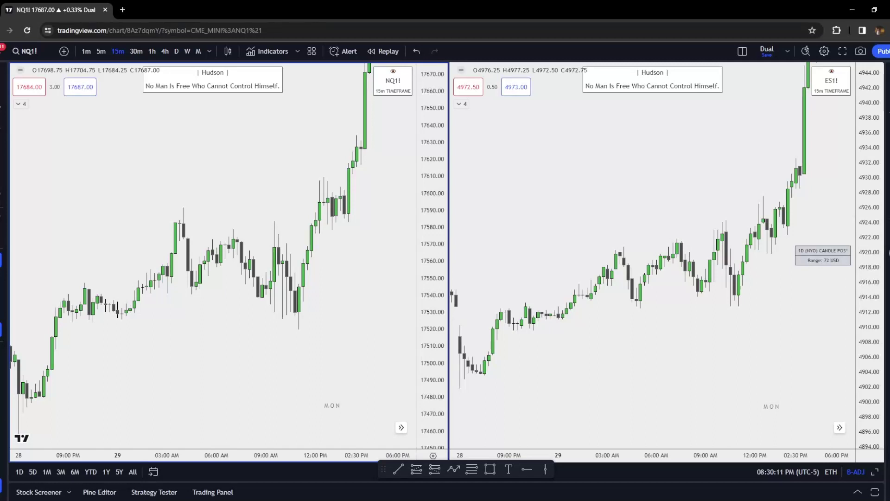
Connect the NQ1! Sunday evening low to the later low with an SMT line
left_click(397, 469)
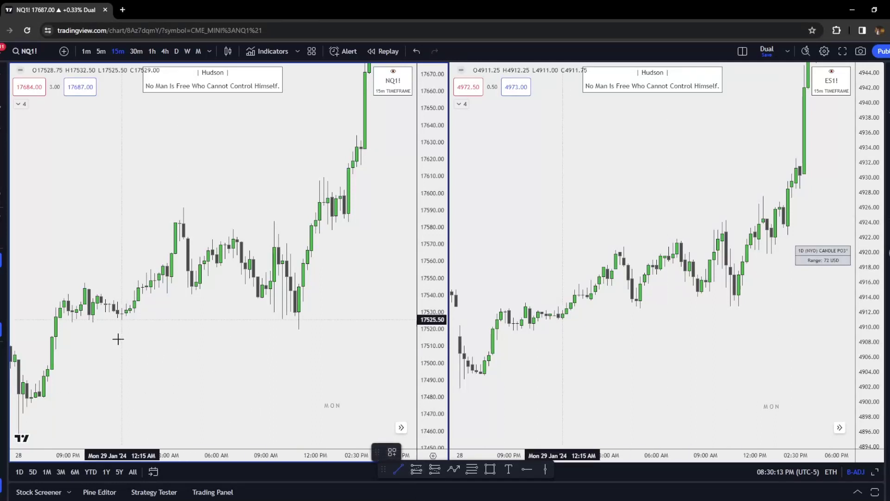
left_click(72, 323)
left_click(298, 329)
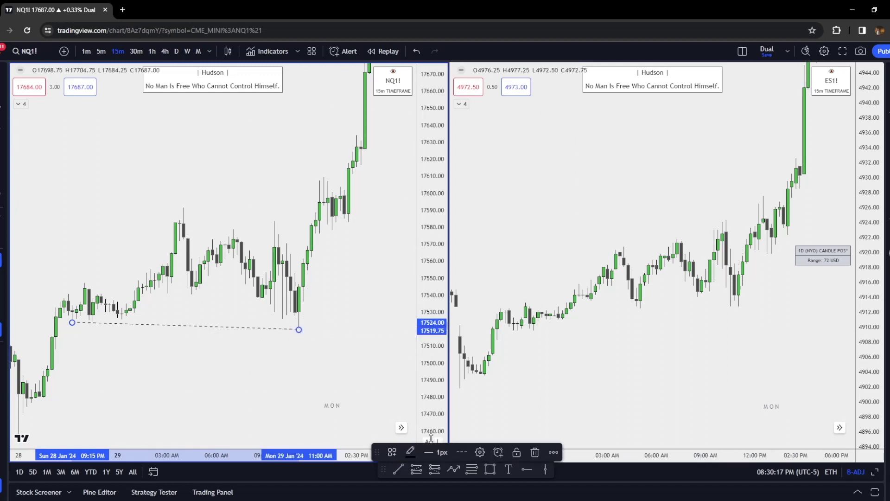
left_click(393, 447)
left_click(396, 490)
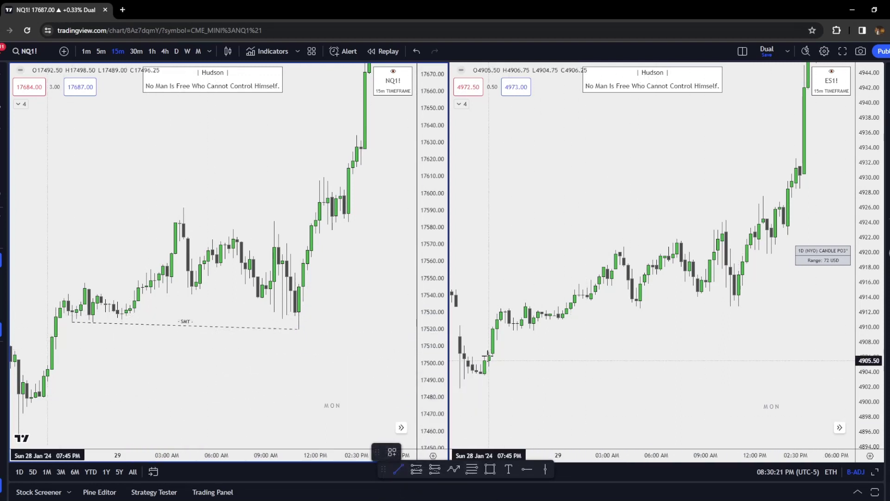
Connect the matching ES1! lows with an SMT line, then set both charts to 1 hour
left_click(513, 330)
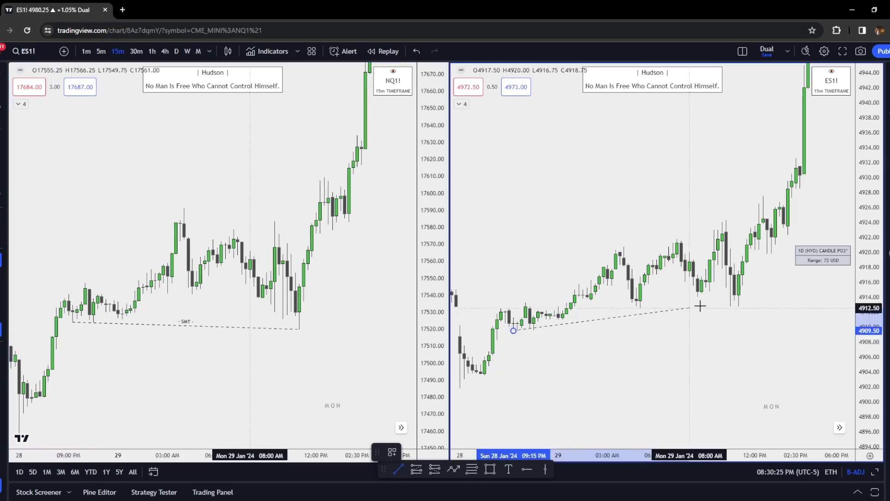
left_click(730, 306)
left_click(391, 452)
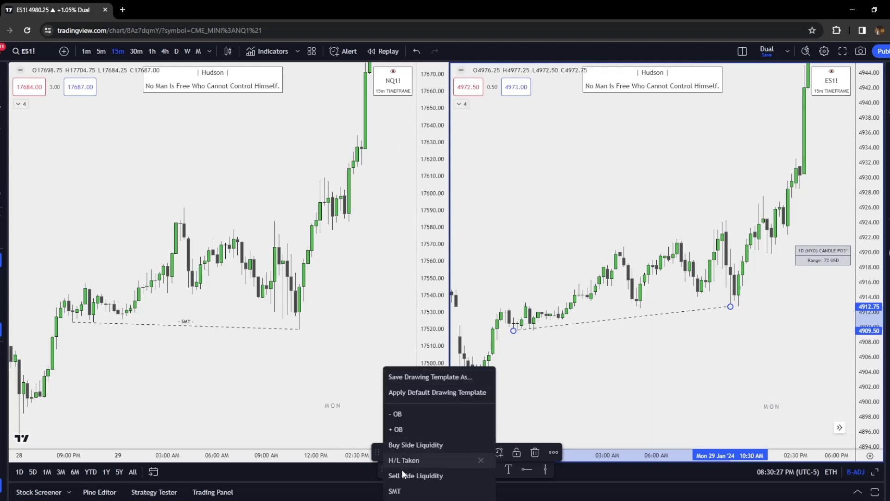
left_click(412, 486)
left_click(592, 381)
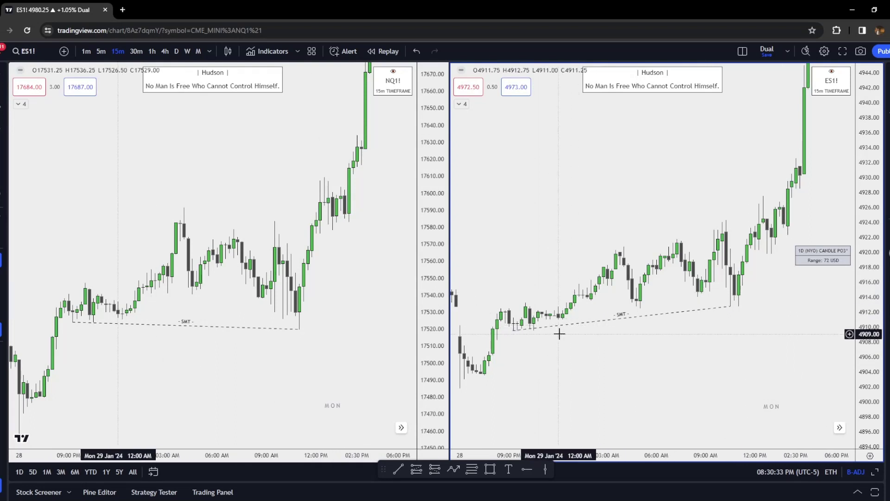
left_click_drag(513, 330, 532, 330)
left_click(566, 353)
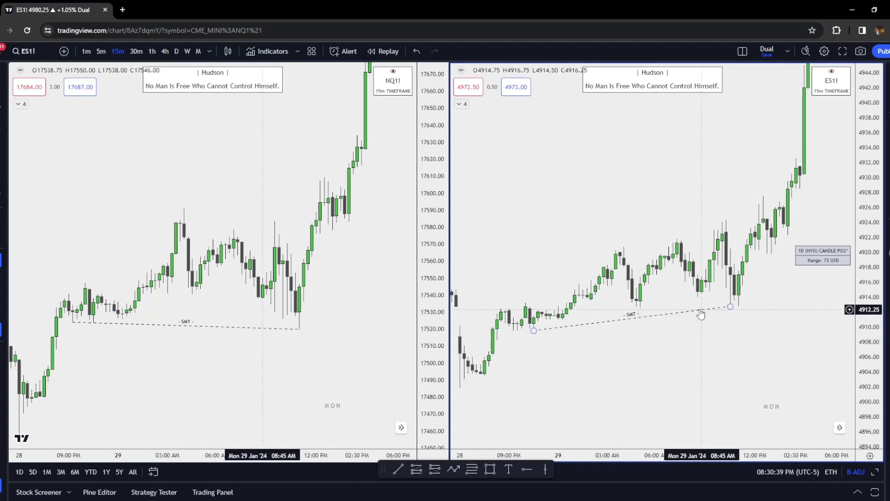
left_click(198, 136)
left_click(152, 51)
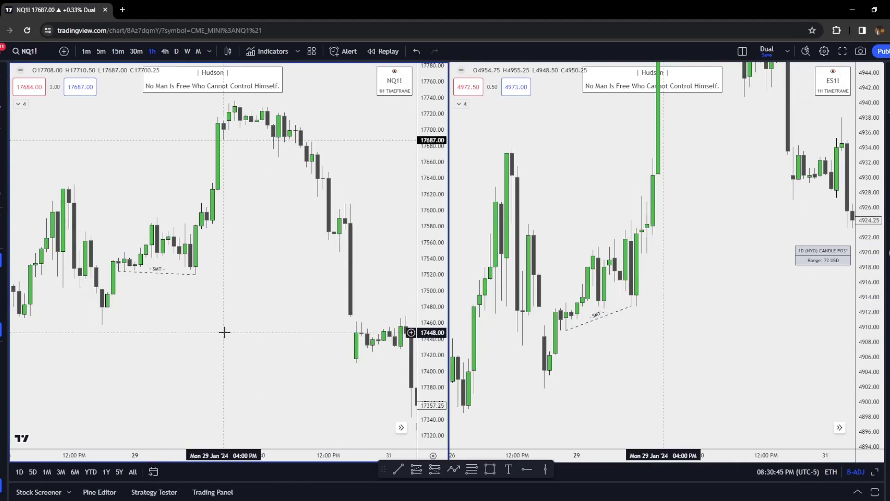
Draw a box under the NQ1! SMT line, then inspect the pink FVG box and dashed line
left_click(490, 469)
mouse_move(107, 292)
left_mouse_down()
mouse_move(119, 271)
mouse_move(218, 281)
left_mouse_up()
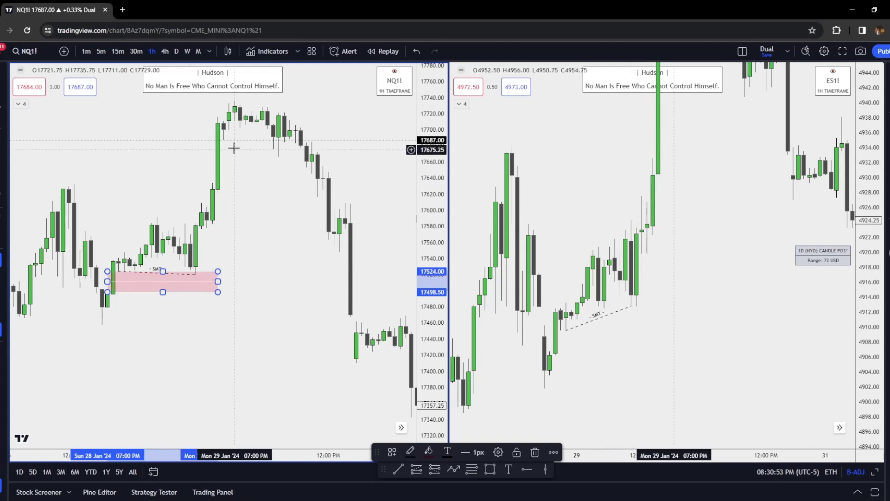
scroll(233, 205, "left", 5)
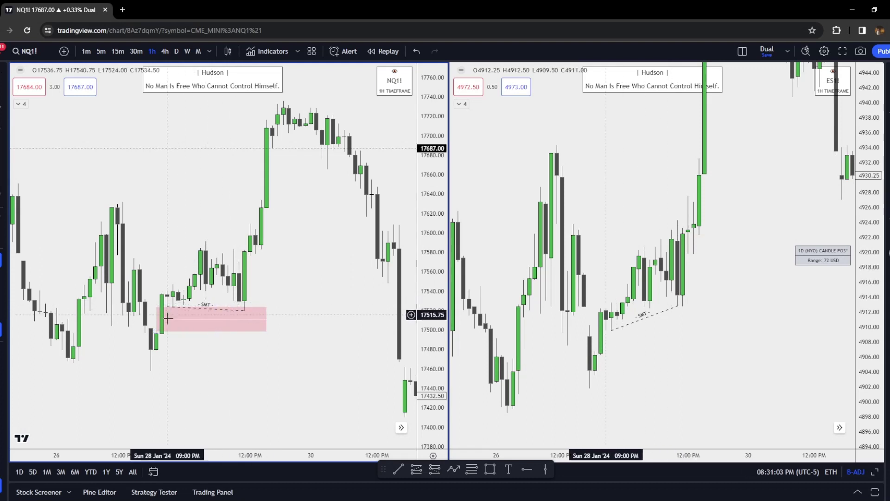
left_click(207, 310)
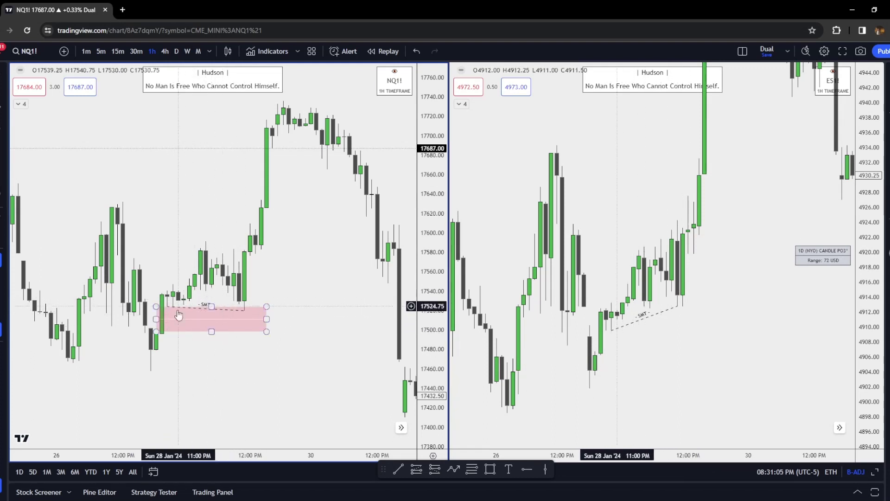
left_click(207, 314)
left_click(201, 310)
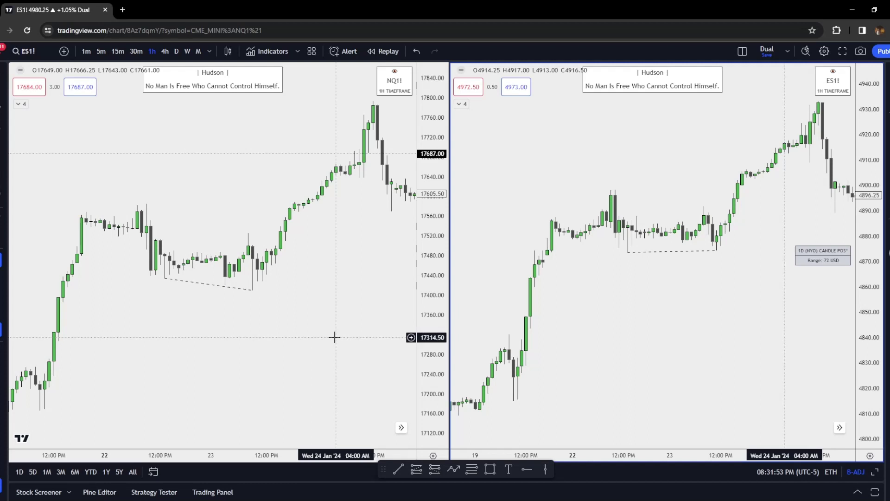
Apply the SMT template to the dashed lines on both the ES and NQ charts
left_click(166, 280)
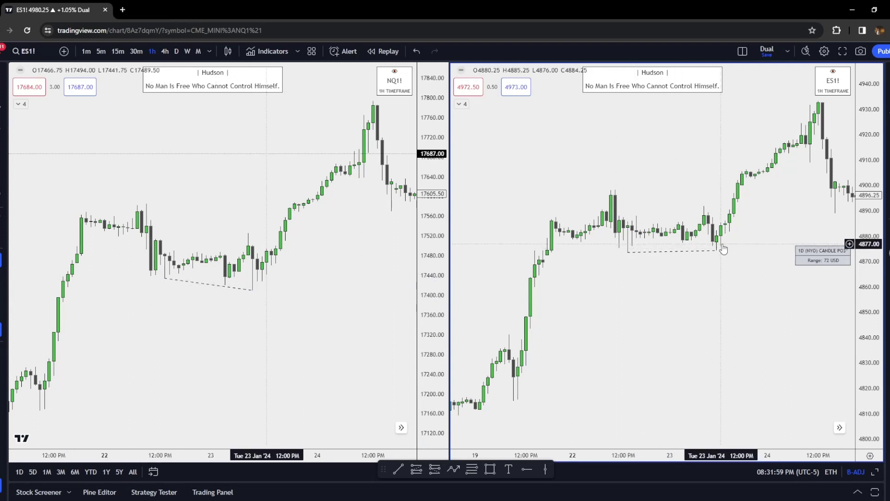
left_click(655, 251)
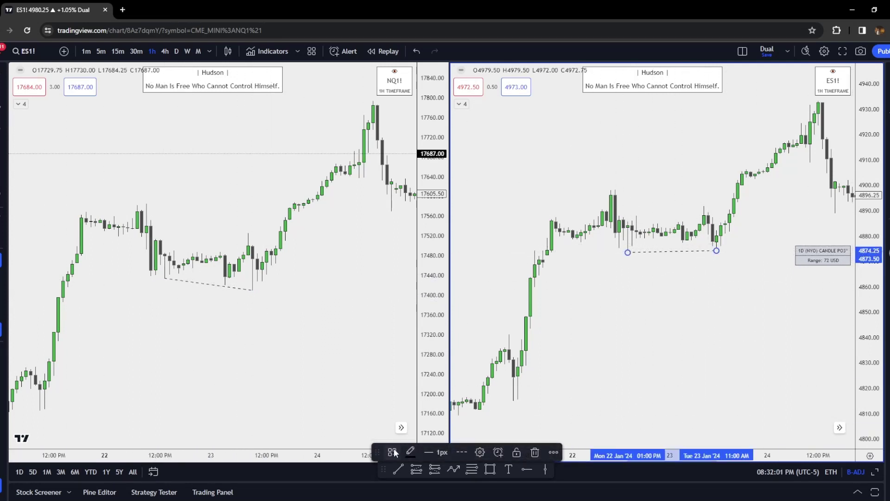
left_click(394, 452)
left_click(402, 491)
left_click(227, 287)
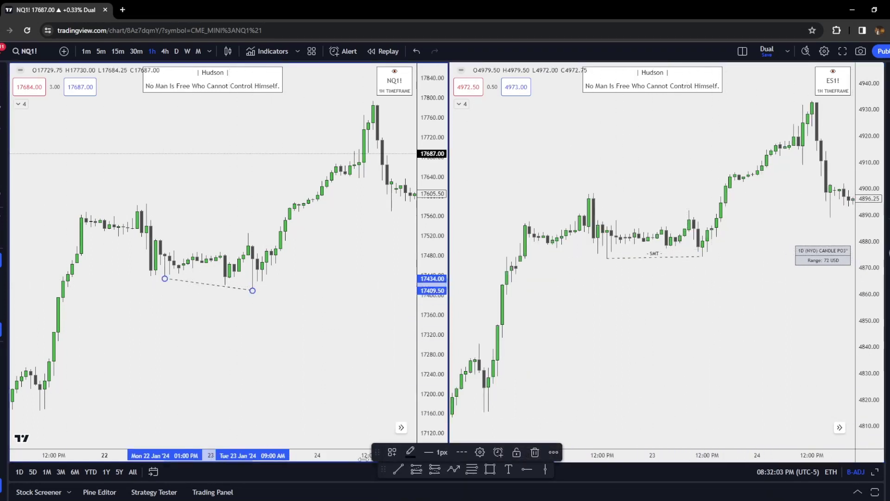
left_click(392, 452)
left_click(392, 490)
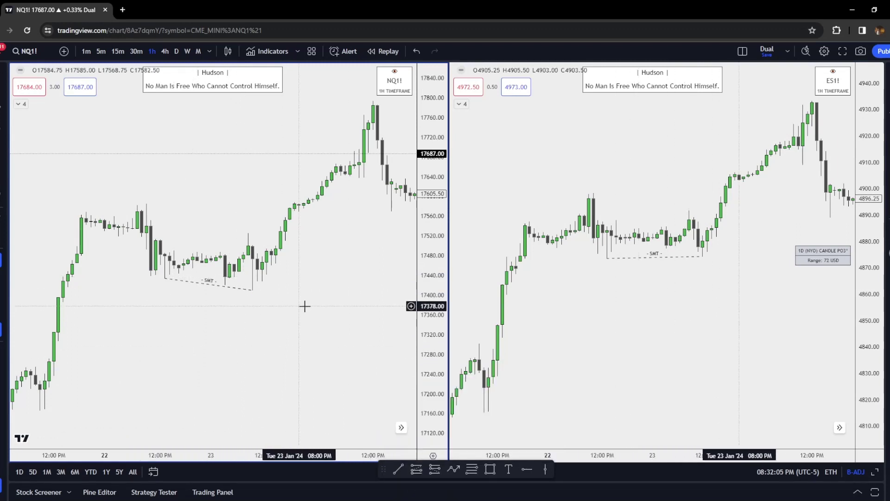
Cover the ES consolidation range with a grey box reaching the range high
left_click(490, 469)
left_click(602, 221)
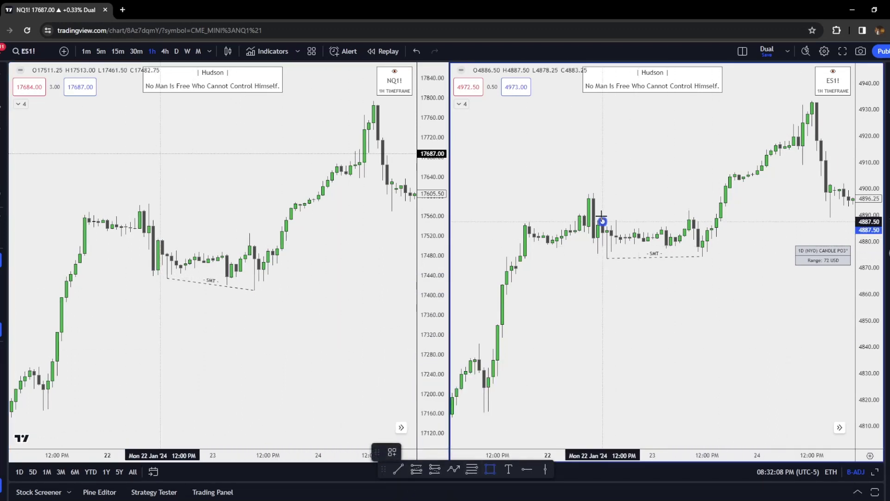
left_click(703, 257)
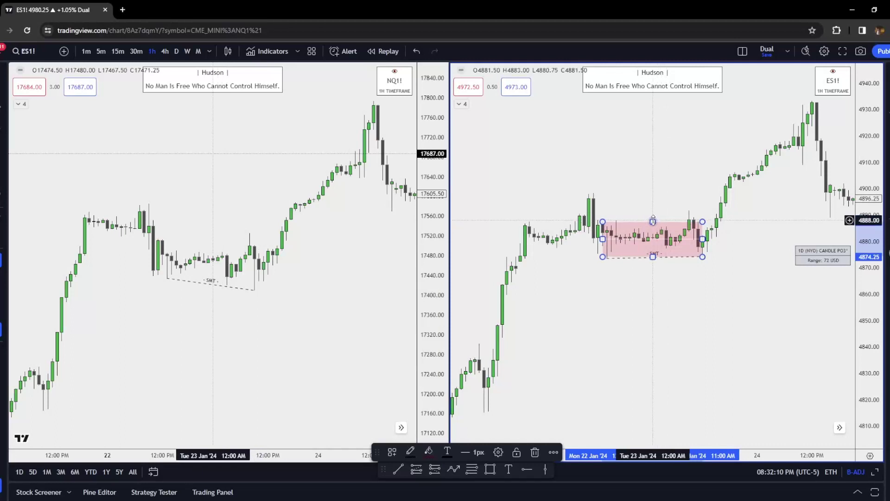
left_click_drag(653, 222, 652, 210)
left_click(429, 452)
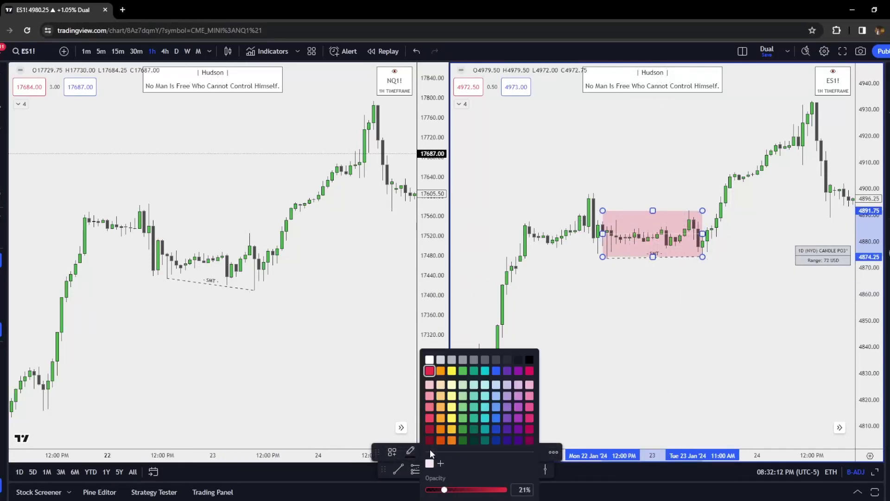
left_click(482, 364)
left_click(329, 374)
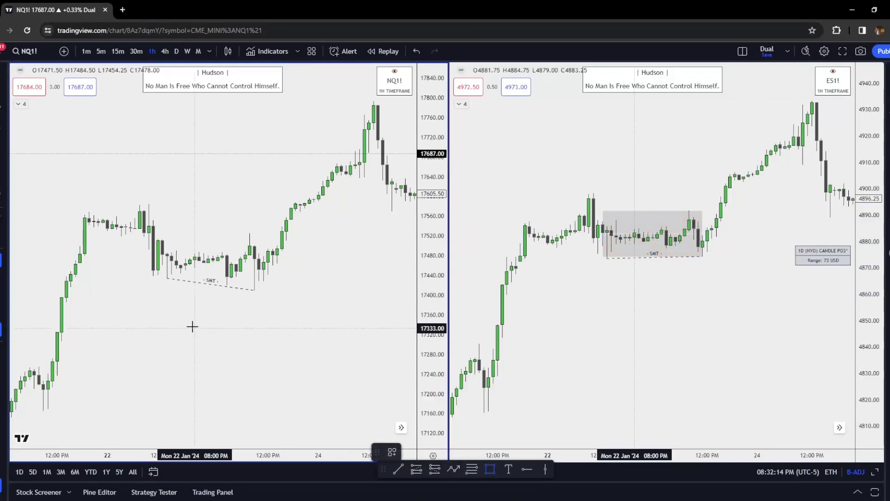
Cover the NQ range with a grey box, then switch both charts to 1D
left_click(167, 289)
left_click(246, 231)
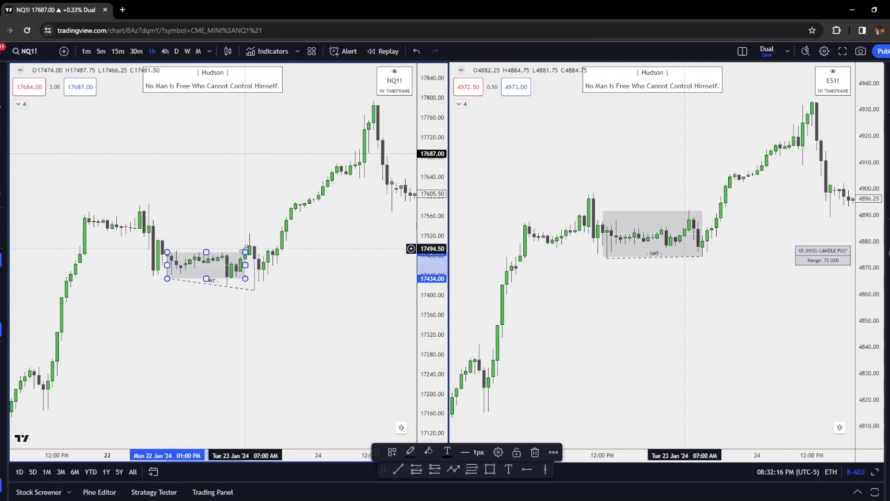
left_click_drag(245, 251, 249, 234)
left_click_drag(208, 279, 230, 284)
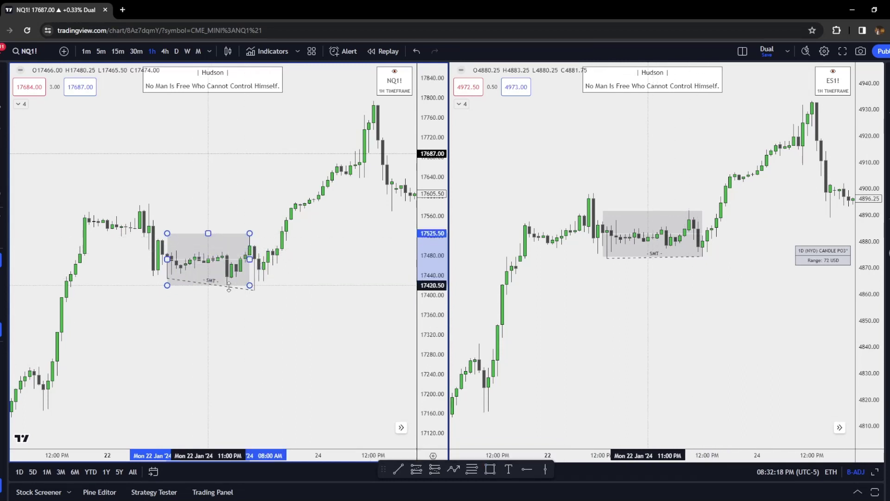
left_click(242, 288)
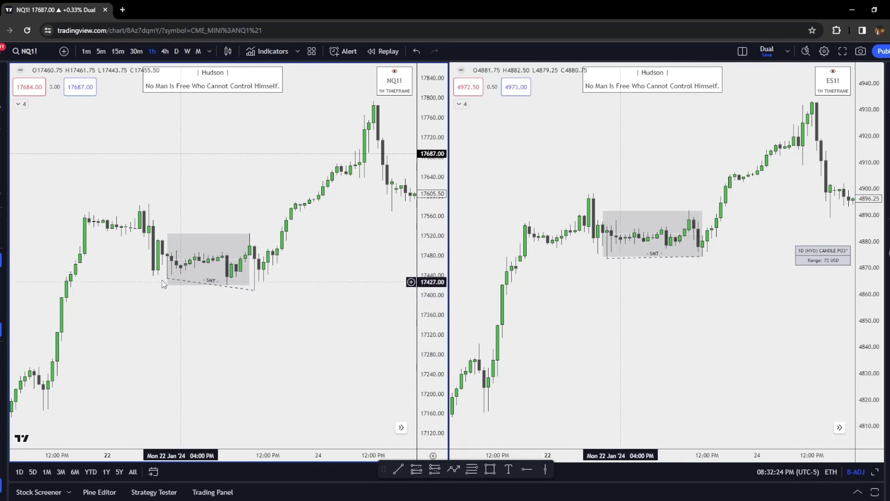
left_click(654, 255)
left_click(200, 250)
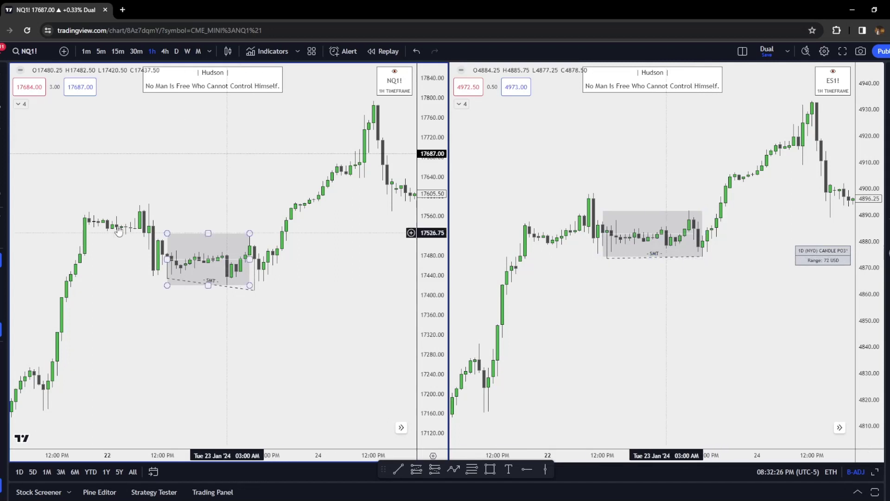
type("1D")
key("Return")
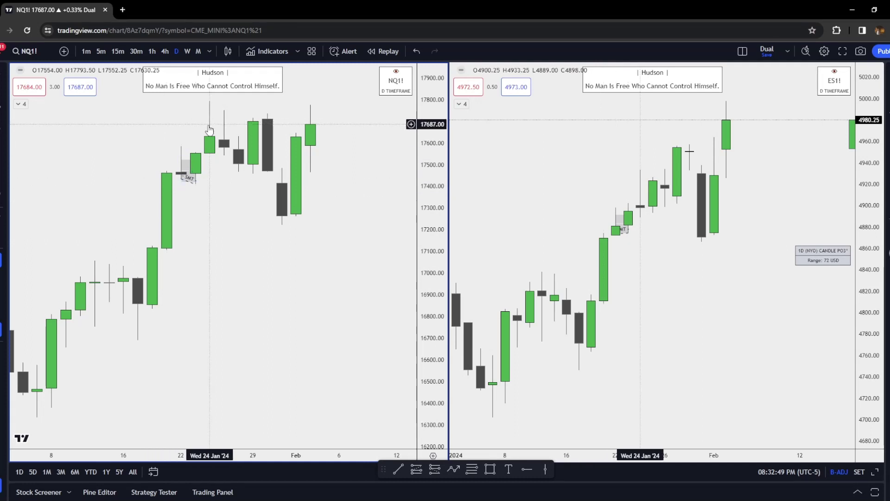
Draw a small pink box just beneath the NQ SMT line near 23 January
left_click(190, 177)
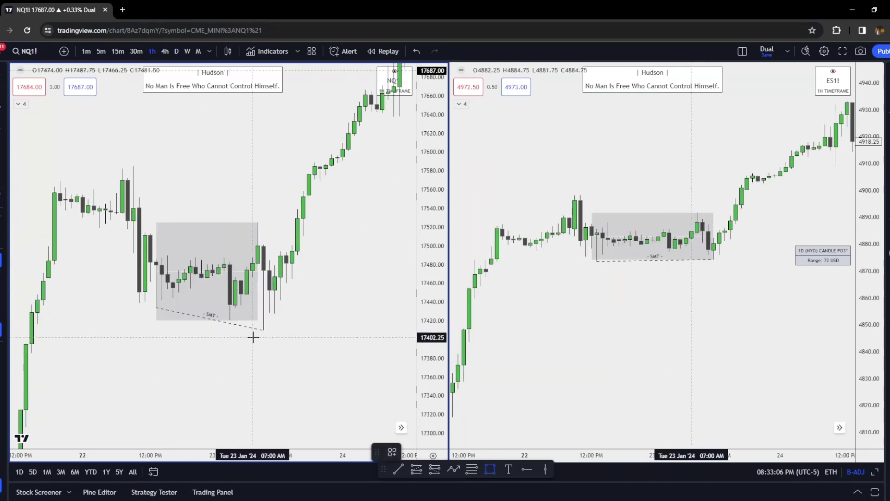
mouse_move(252, 337)
left_mouse_down()
mouse_move(275, 313)
mouse_move(264, 330)
mouse_move(294, 319)
left_mouse_up()
left_click(274, 314)
left_click(429, 451)
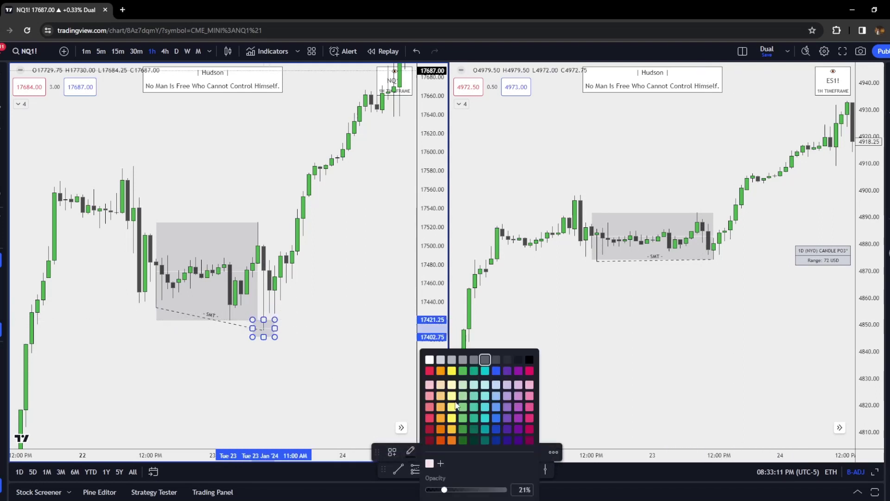
left_click(430, 371)
left_click(207, 342)
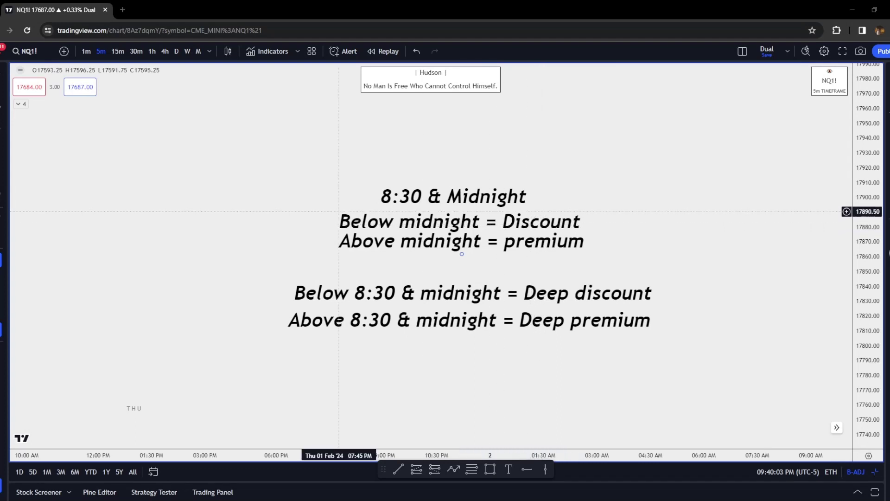
Move the 8:30 & Midnight premium/discount note upward out of the way
left_click_drag(437, 200, 447, 161)
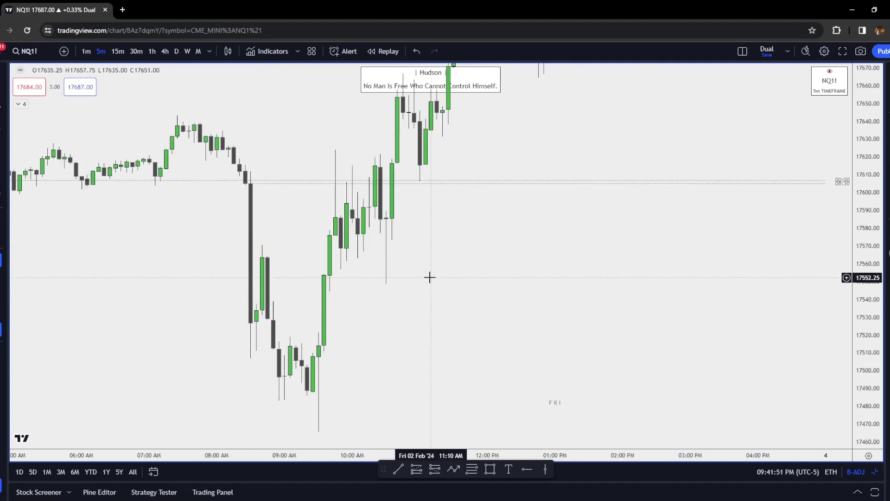
Pan the NQ 5-minute chart back to the early morning candles
left_click_drag(488, 278, 458, 275)
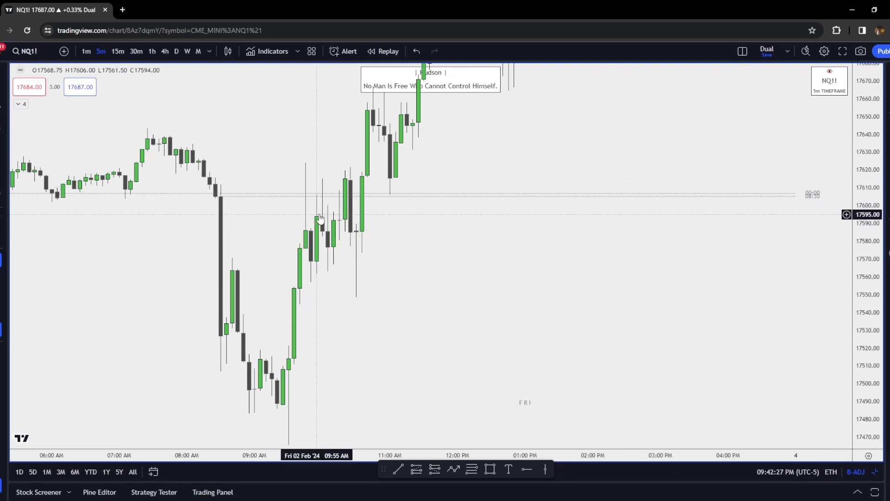
scroll(309, 346, "right", 5)
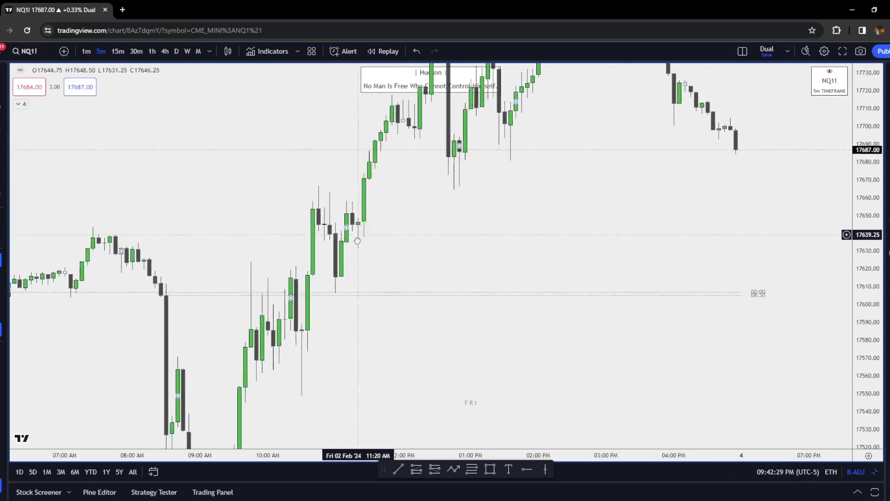
left_click_drag(343, 347, 436, 272)
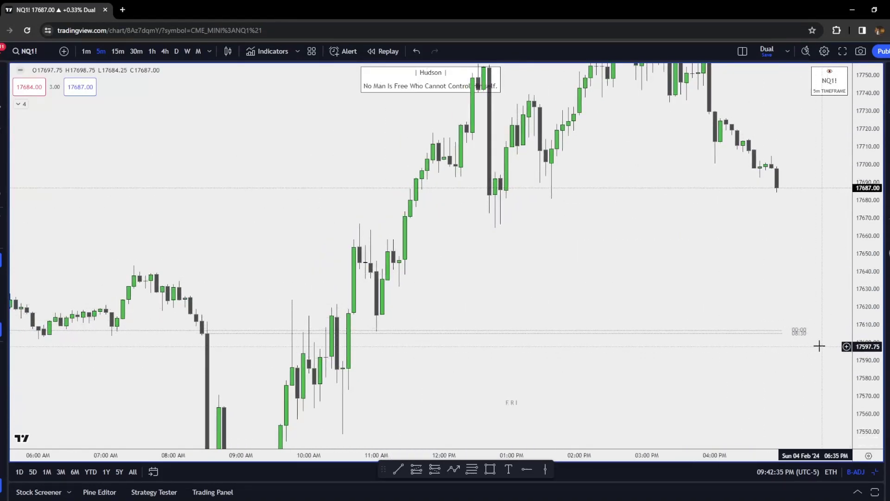
left_click_drag(571, 342, 627, 275)
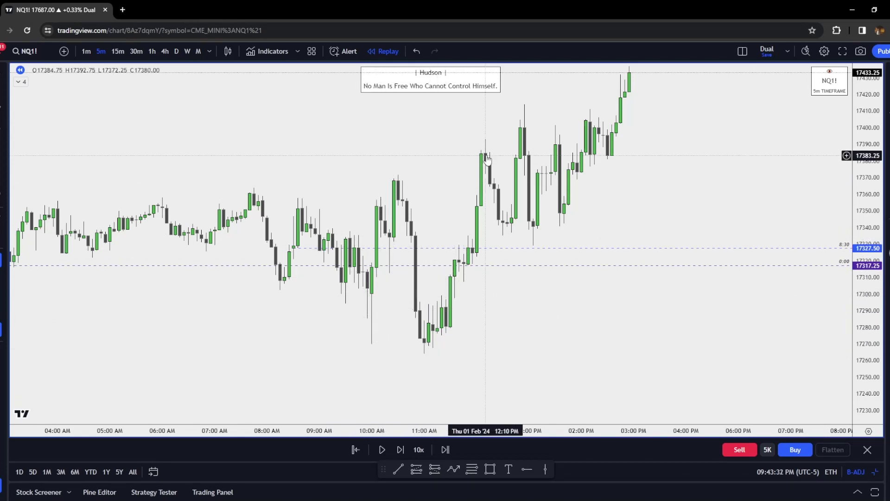
left_click_drag(486, 160, 445, 223)
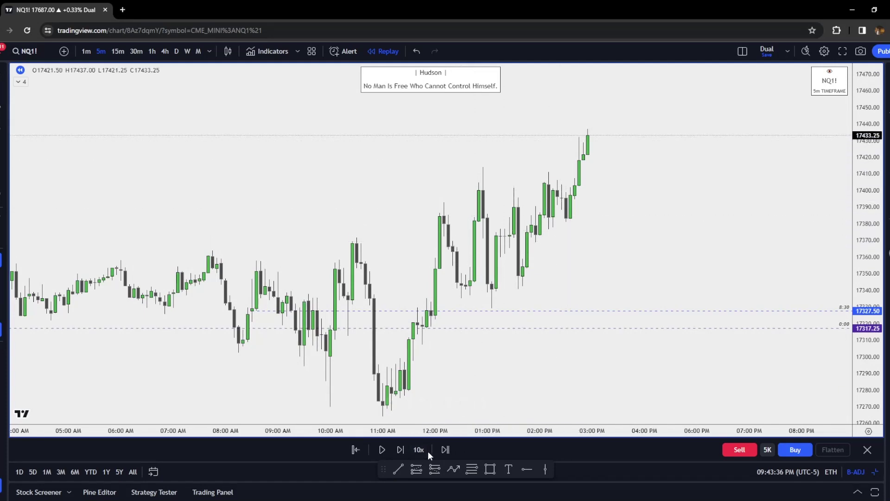
Advance the bar replay six 5-minute bars and review the morning bars
left_click(399, 449)
left_click(400, 449)
left_click(399, 449)
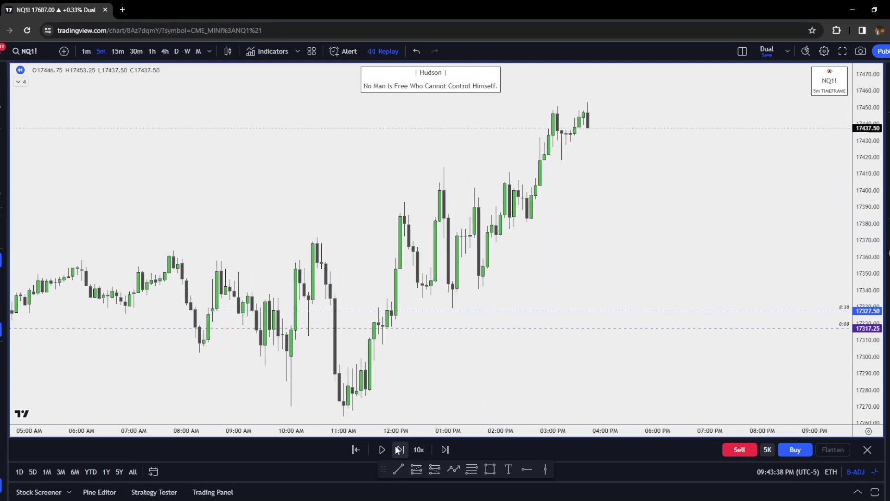
left_click(399, 449)
left_click(399, 449)
left_click(399, 449)
left_click(399, 449)
left_click(399, 450)
left_click(399, 450)
left_click(400, 449)
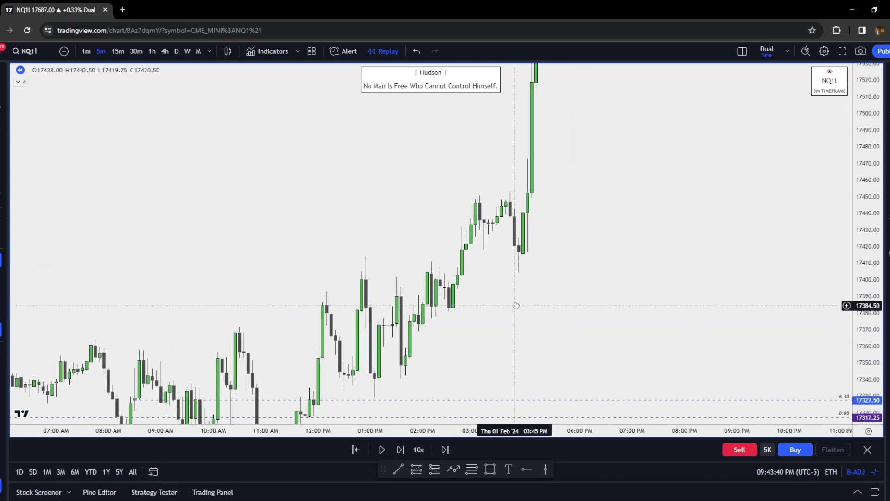
left_click_drag(466, 407, 515, 322)
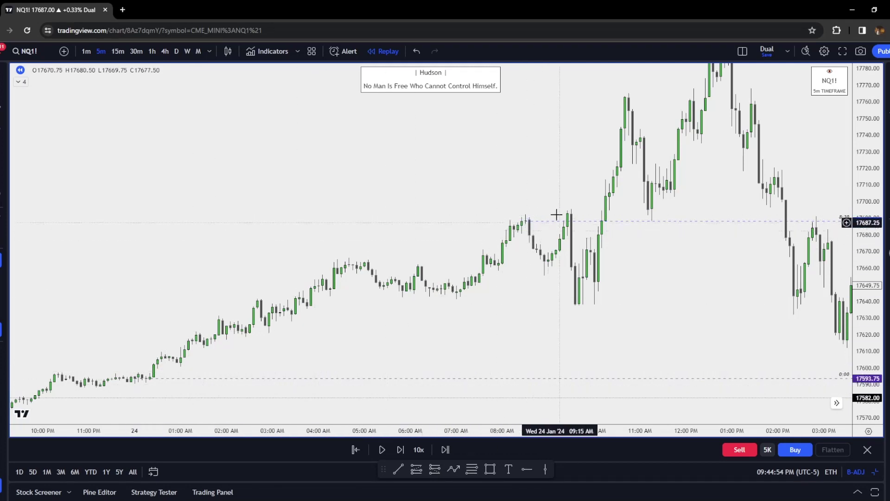
Pan and scroll the NQ1! and ES1! 5-minute charts to Friday 2 February 2024
left_click_drag(559, 245, 487, 292)
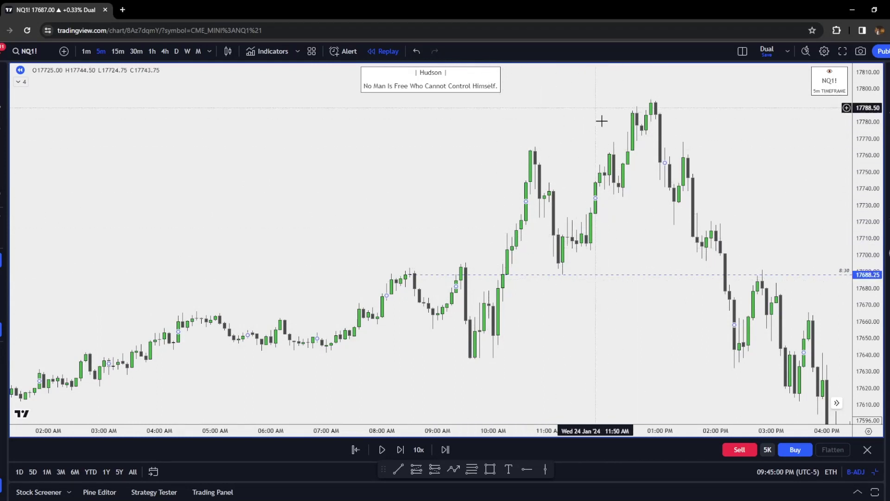
left_click_drag(600, 120, 518, 196)
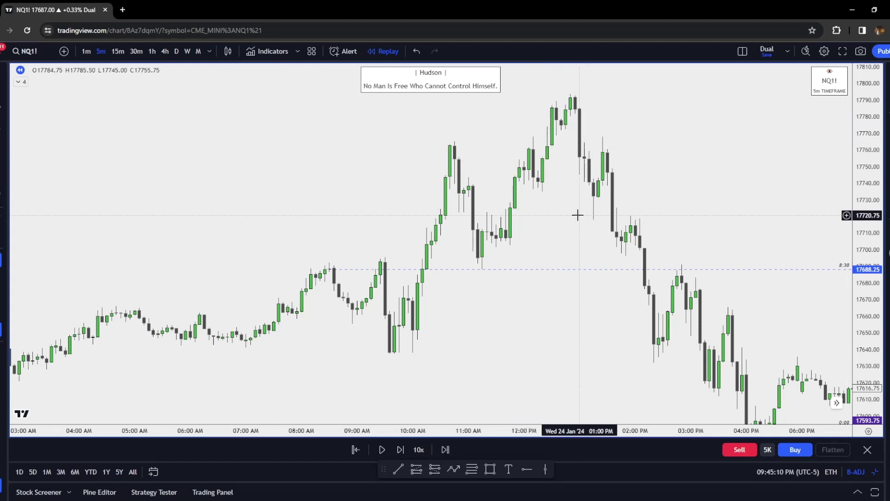
left_click_drag(583, 219, 626, 198)
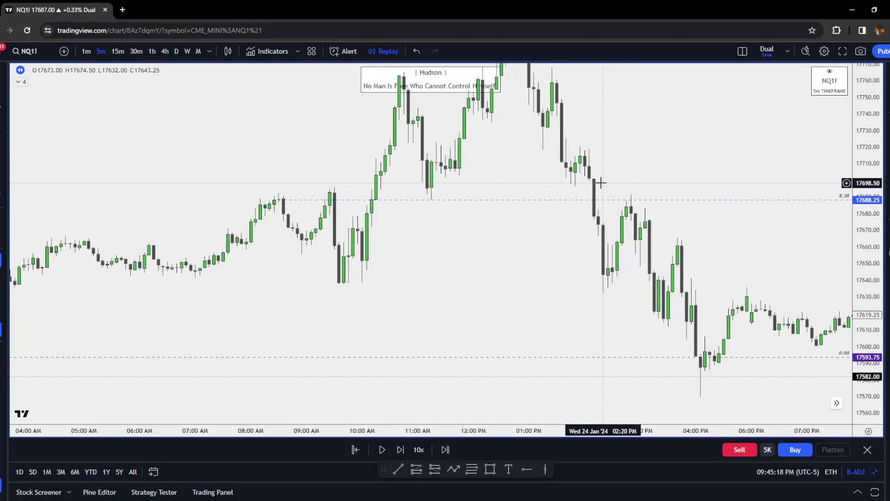
left_click_drag(593, 240, 590, 330)
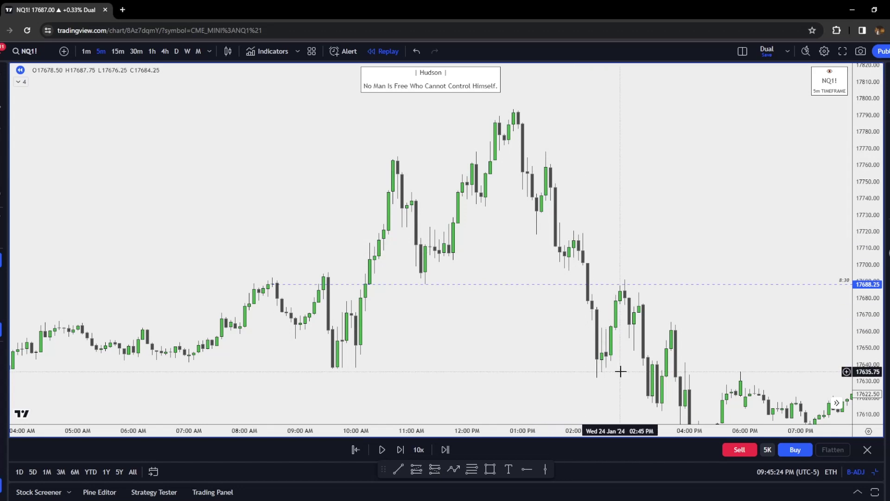
scroll(485, 304, "right", 5)
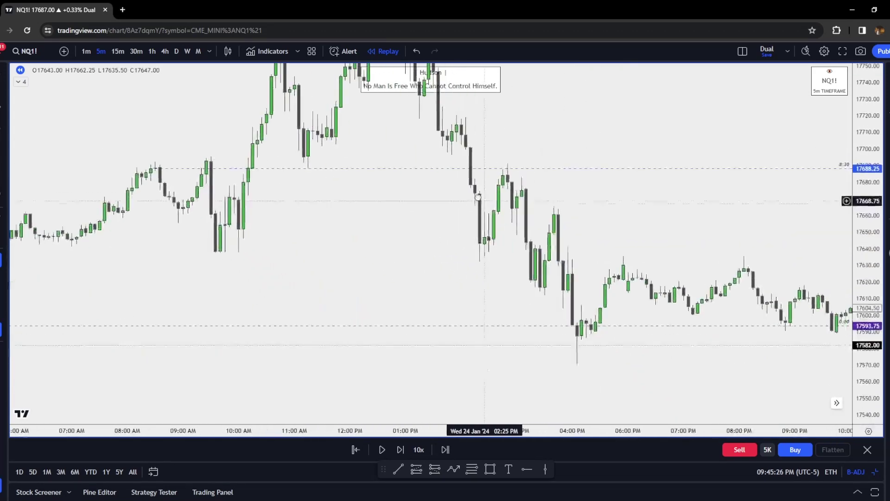
scroll(539, 354, "right", 1)
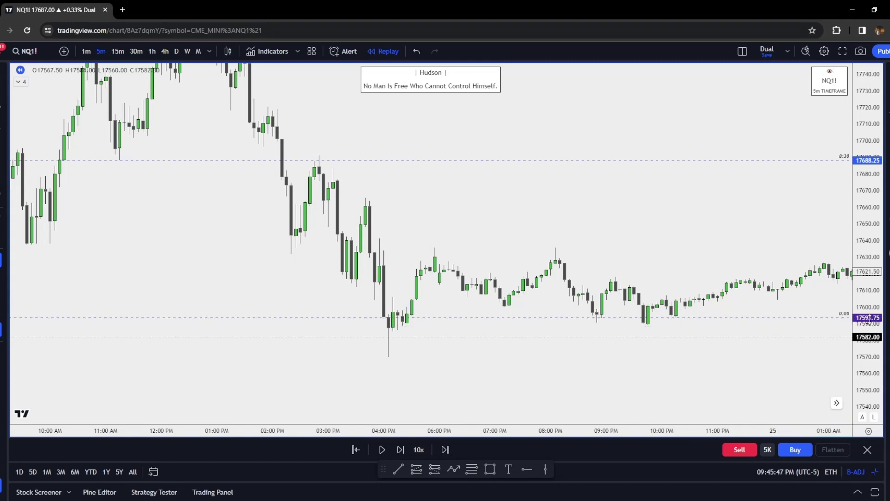
scroll(431, 185, "left", 3)
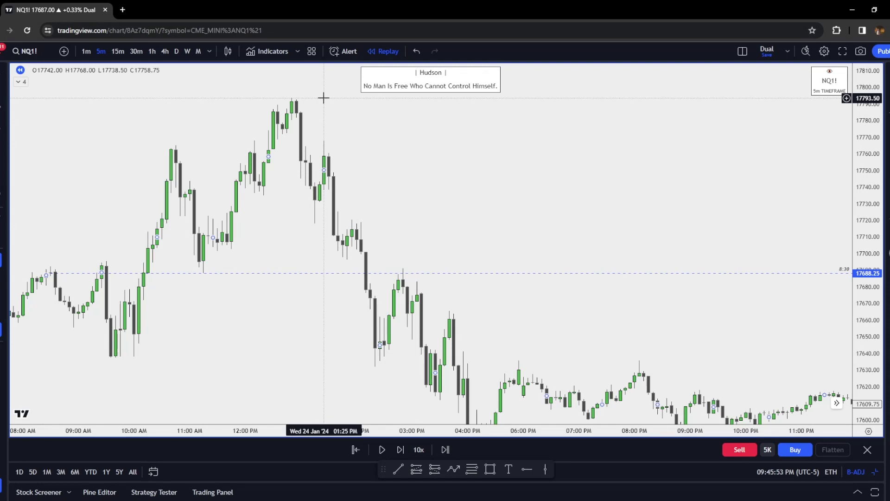
scroll(324, 185, "right", 1)
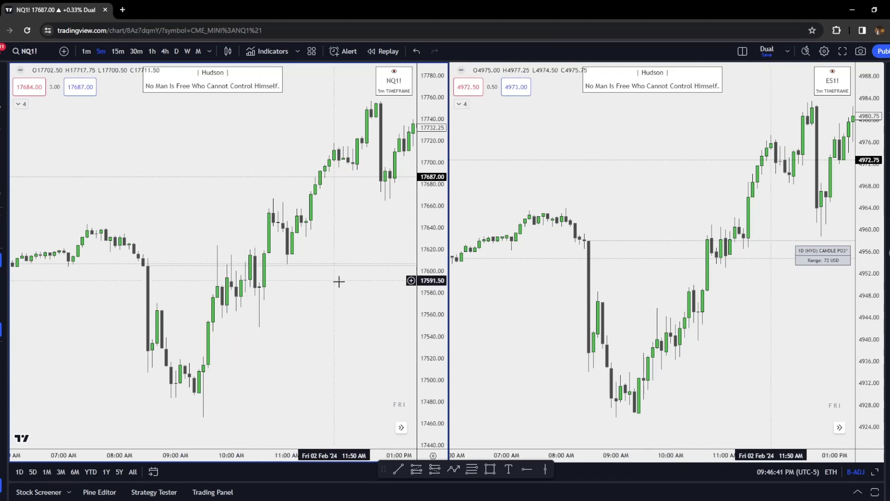
Frame the morning bars and box the NQ1! post-low range with a grey rectangle
left_click_drag(338, 280, 64, 275)
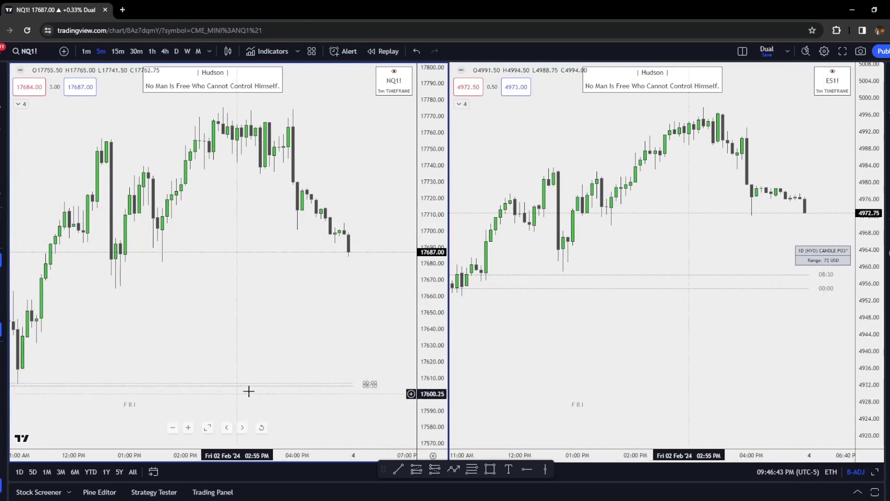
left_click(193, 423)
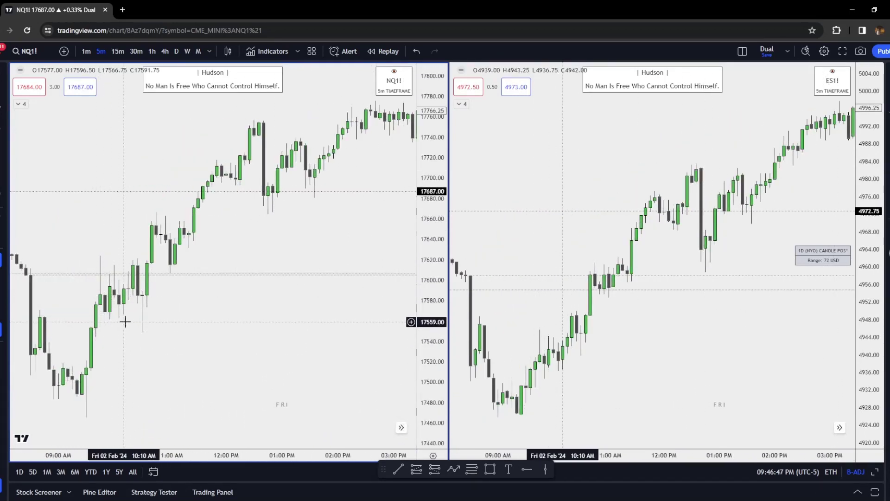
left_click_drag(123, 318, 169, 319)
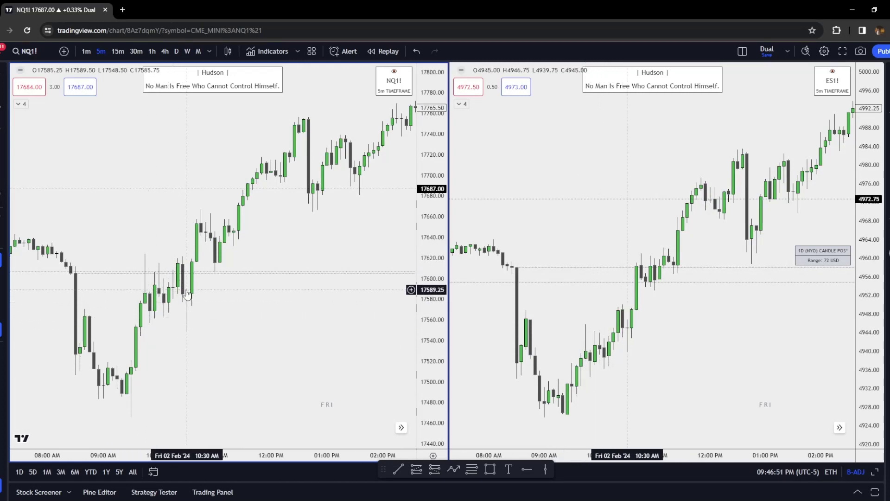
left_click_drag(185, 304, 218, 304)
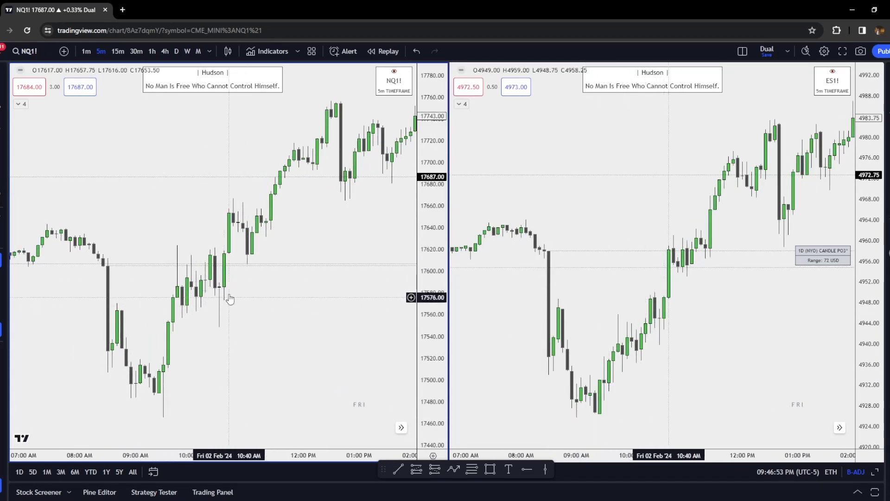
left_click(492, 470)
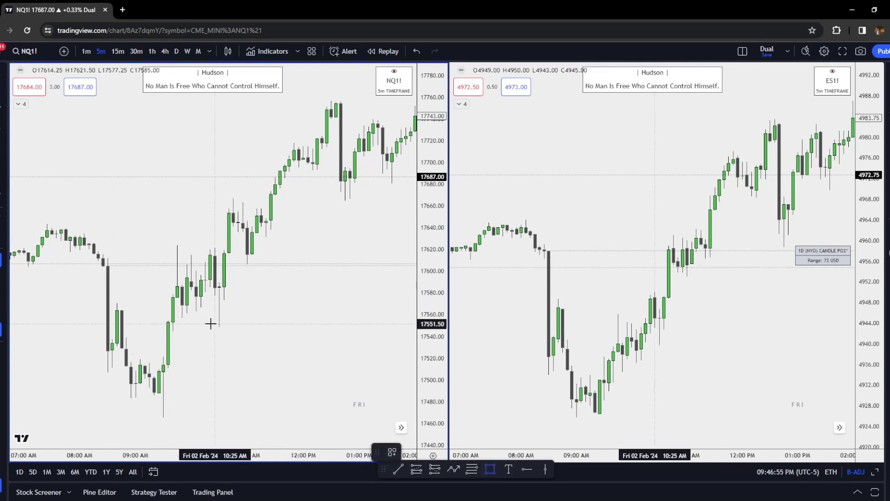
left_click(177, 318)
left_click(182, 245)
left_click_drag(183, 281, 224, 281)
left_click(428, 451)
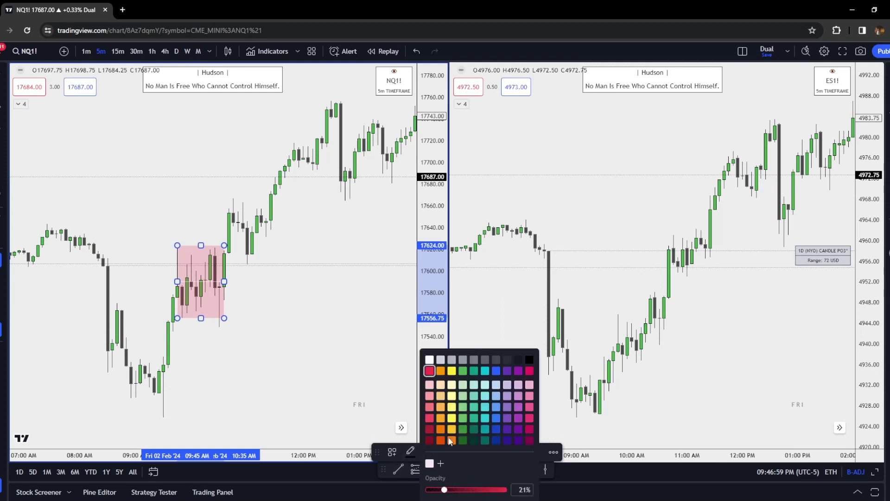
left_click(485, 359)
left_click(276, 332)
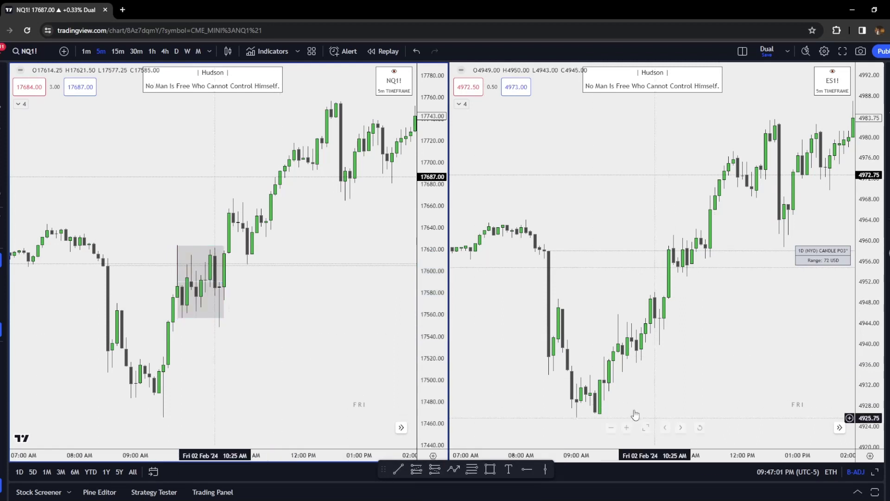
Draw a matching range box over the ES1! consolidation candles
left_click(490, 470)
mouse_move(620, 314)
left_mouse_down()
mouse_move(620, 372)
mouse_move(659, 341)
mouse_move(658, 292)
left_mouse_up()
left_click(600, 339)
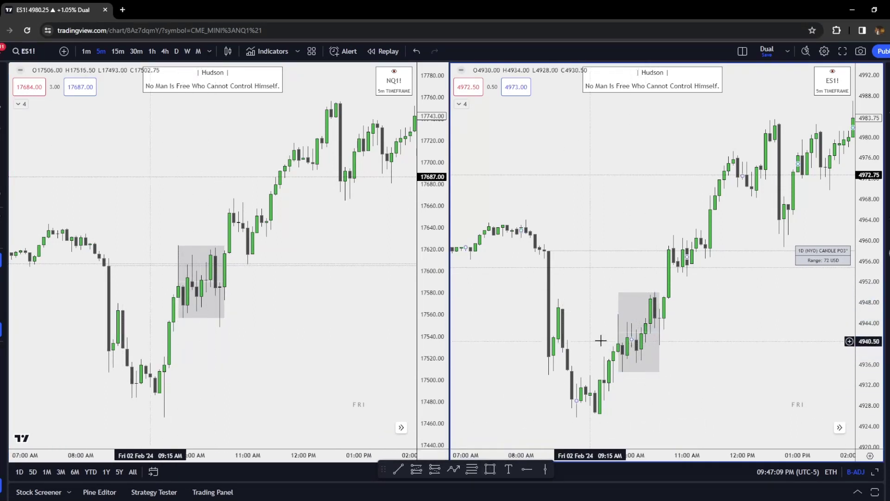
Change both charts to the 15-minute timeframe
left_click(324, 344)
type("15")
key("Return")
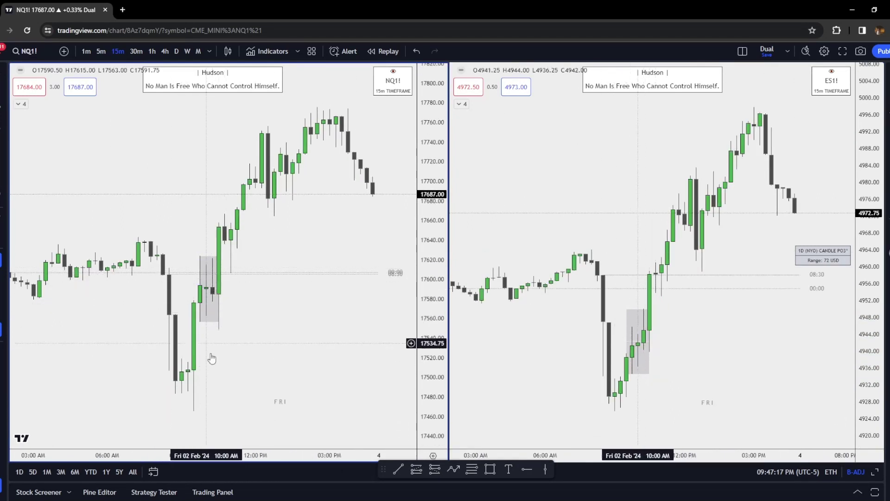
Add a pink Fair Value Gap box (~17515.50–17556.75) under NQ1!'s range, then return to 5m
mouse_move(190, 362)
left_mouse_down()
mouse_move(206, 315)
mouse_move(243, 341)
left_mouse_up()
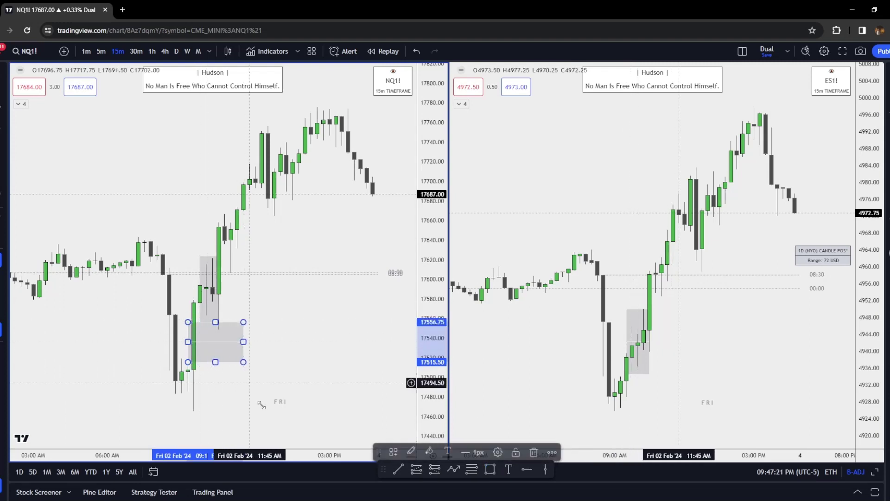
left_click(394, 449)
left_click(427, 444)
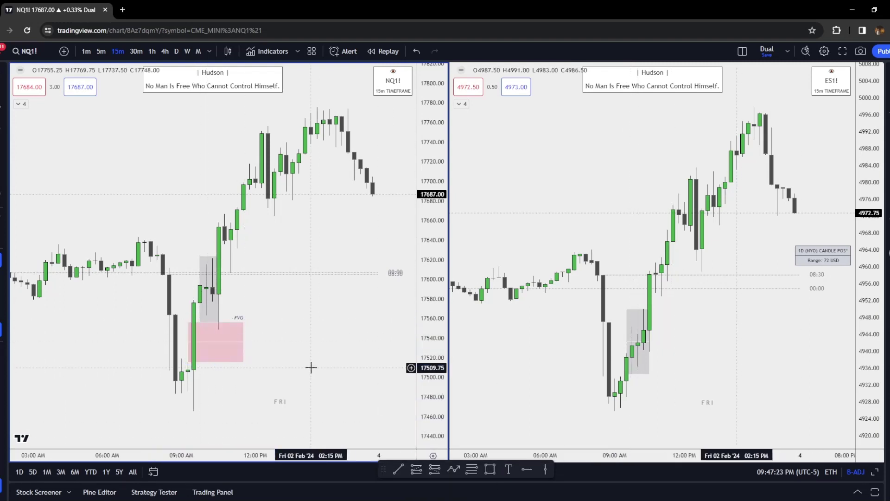
left_click(101, 51)
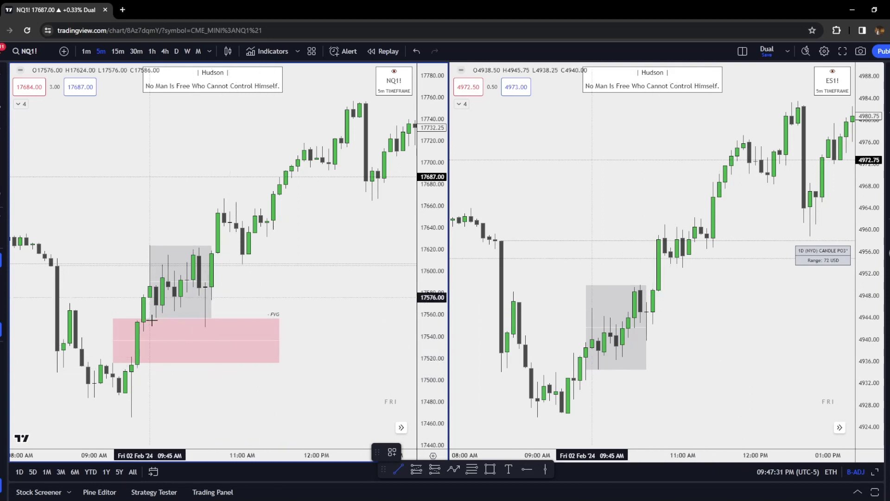
Join the NQ1! range lows with a line styled as the dashed SMT template
left_click(206, 318)
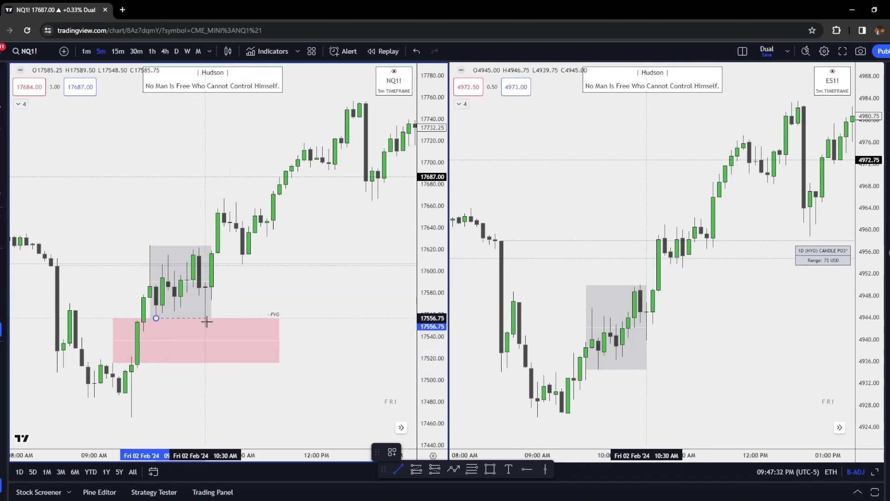
left_click(385, 453)
left_click(413, 475)
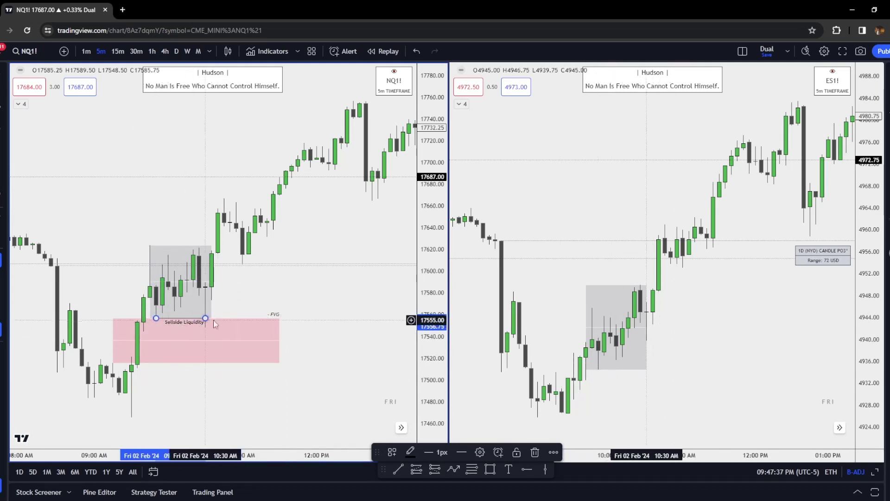
left_click(249, 278)
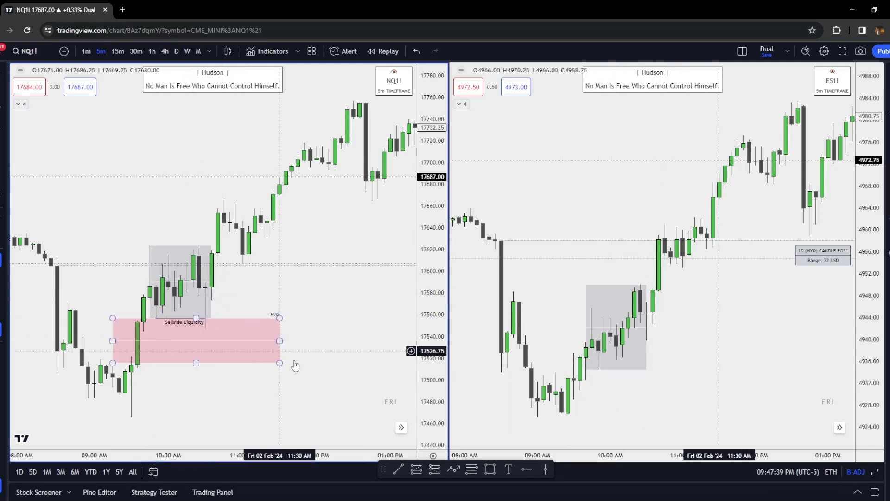
left_click(207, 326)
left_click(392, 452)
left_click(399, 467)
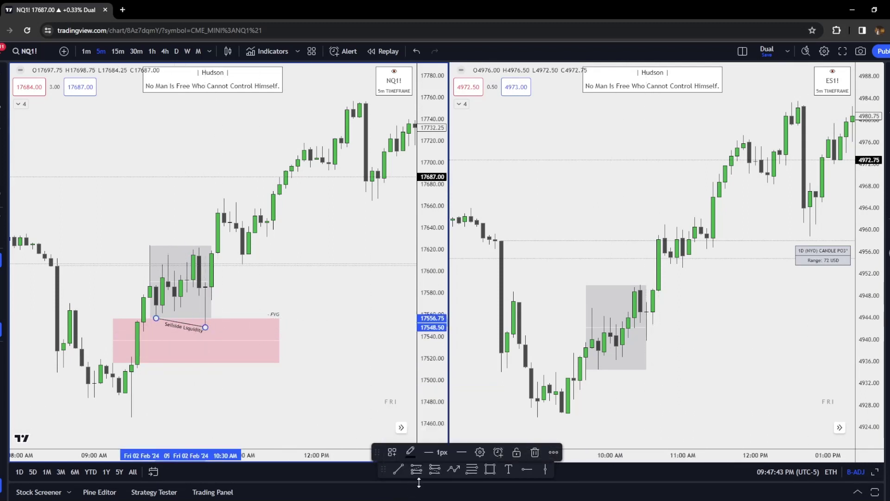
Draw a rising SMT-styled line from the lower to the higher ES1! low
left_click(397, 468)
left_click(598, 370)
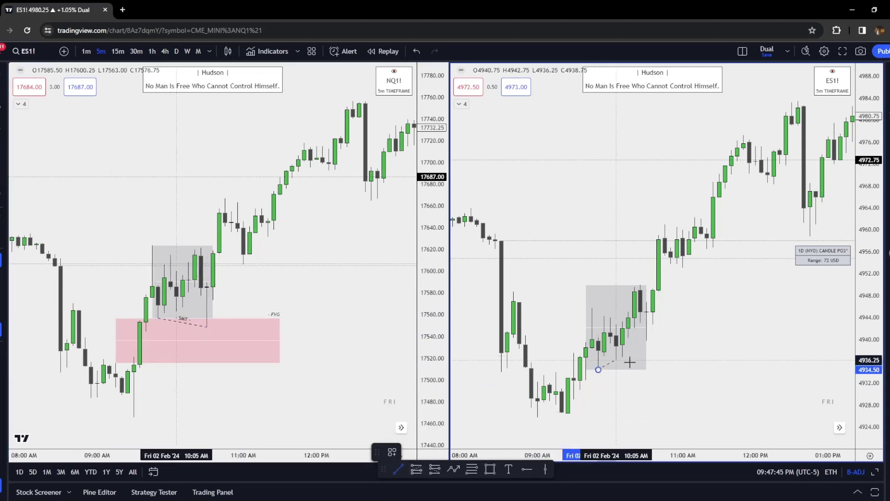
left_click(647, 344)
left_click(393, 452)
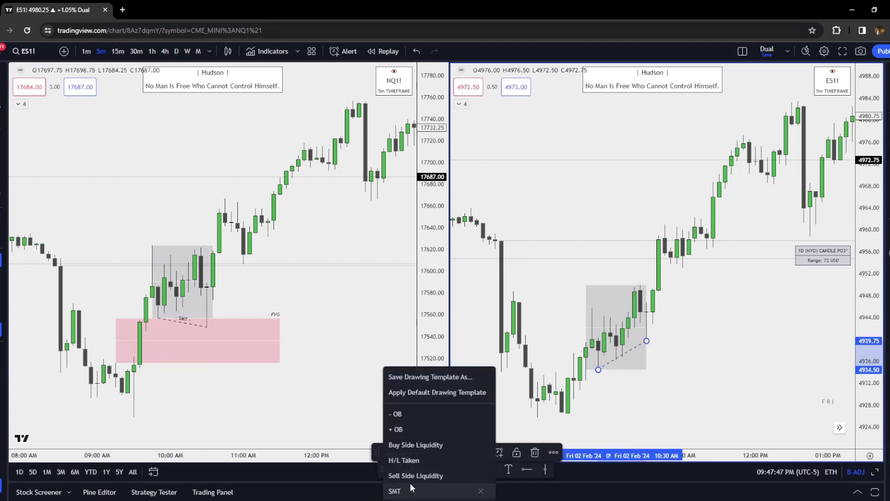
left_click(393, 487)
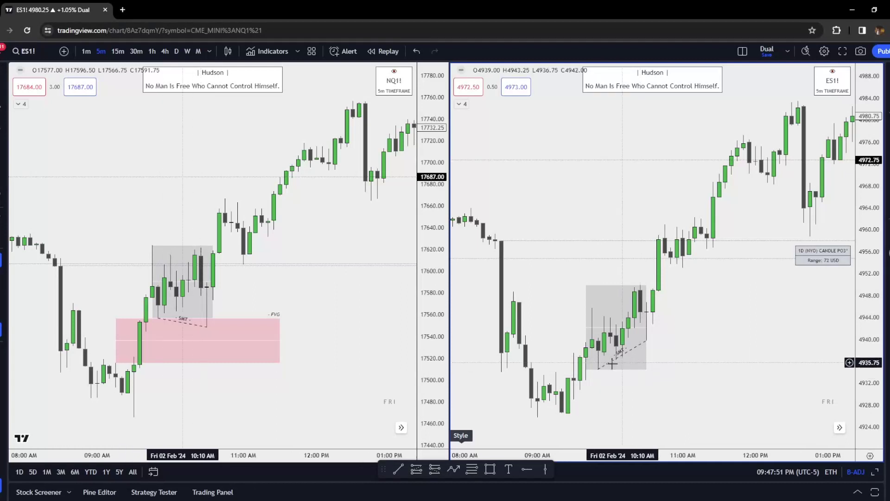
left_click(305, 363)
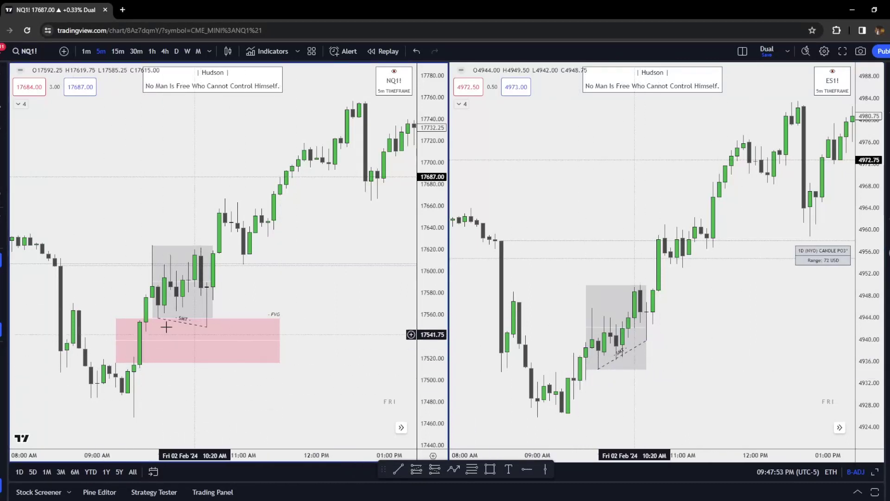
scroll(209, 351, "down", 4)
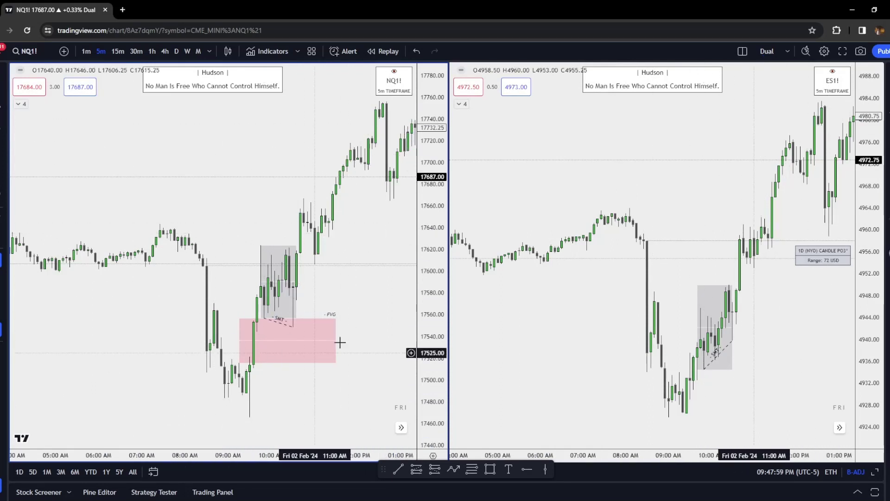
left_click(327, 325)
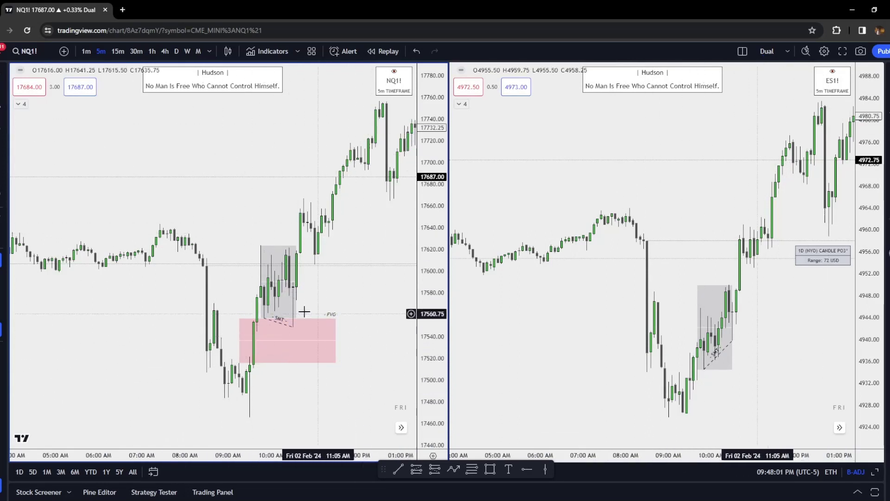
scroll(284, 331, "up", 4)
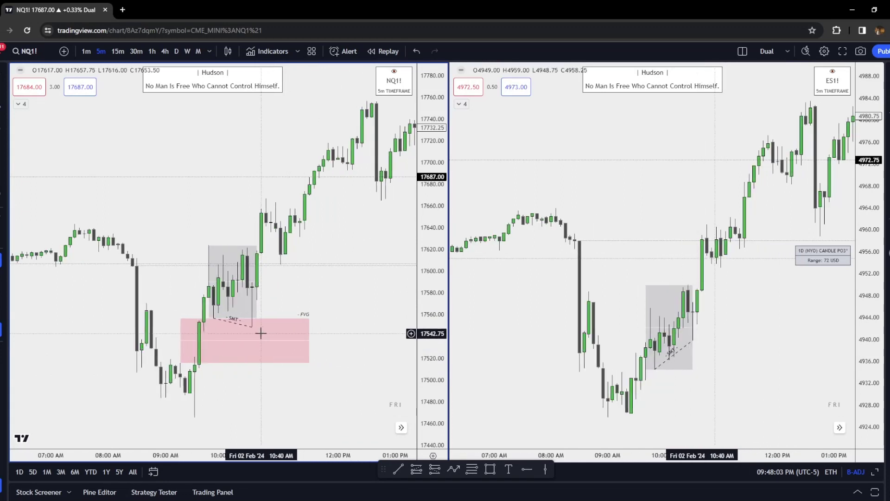